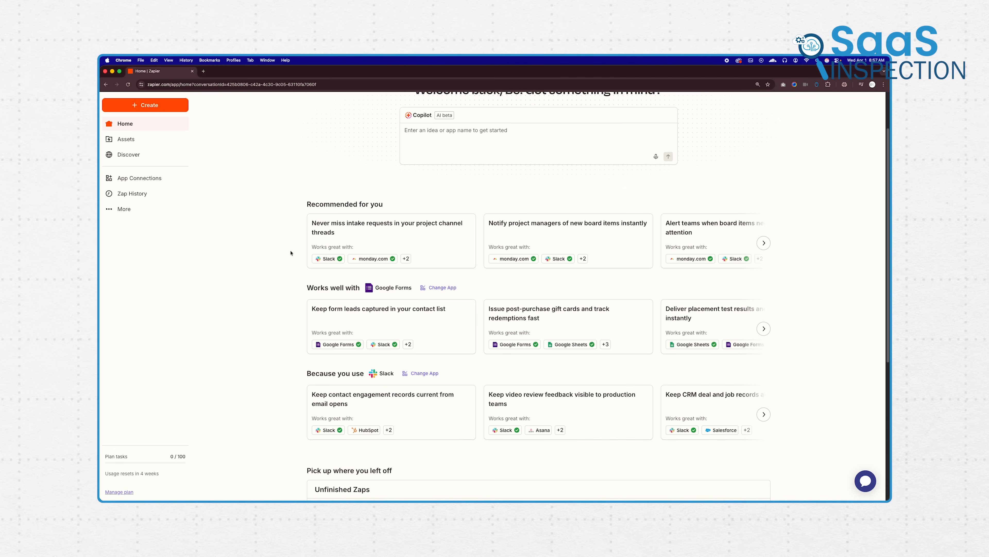
- Ask Copilot: "Whenever a new database item is created in notion log that data into google sheets"
scroll(290, 252, "up", 3)
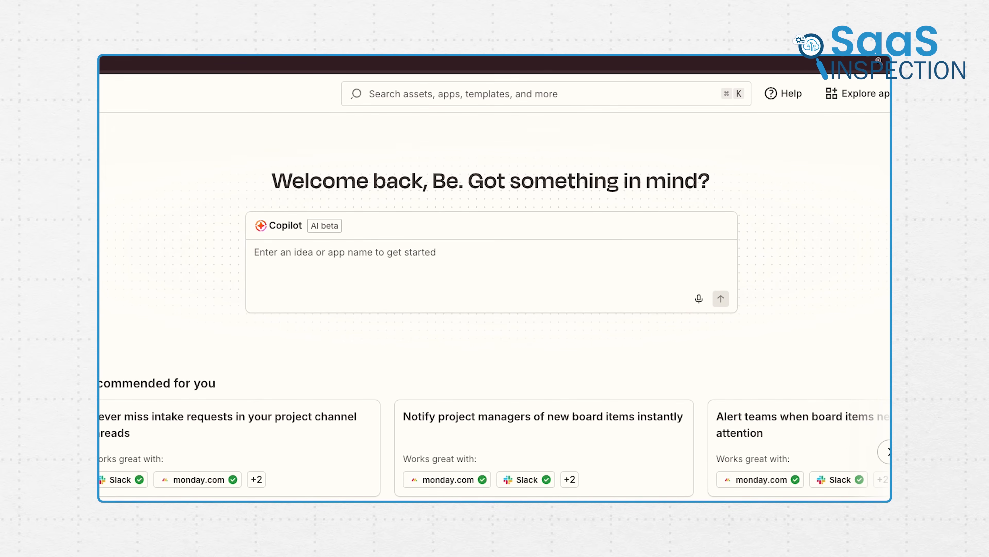
left_click(345, 252)
type("Whenever a new database i")
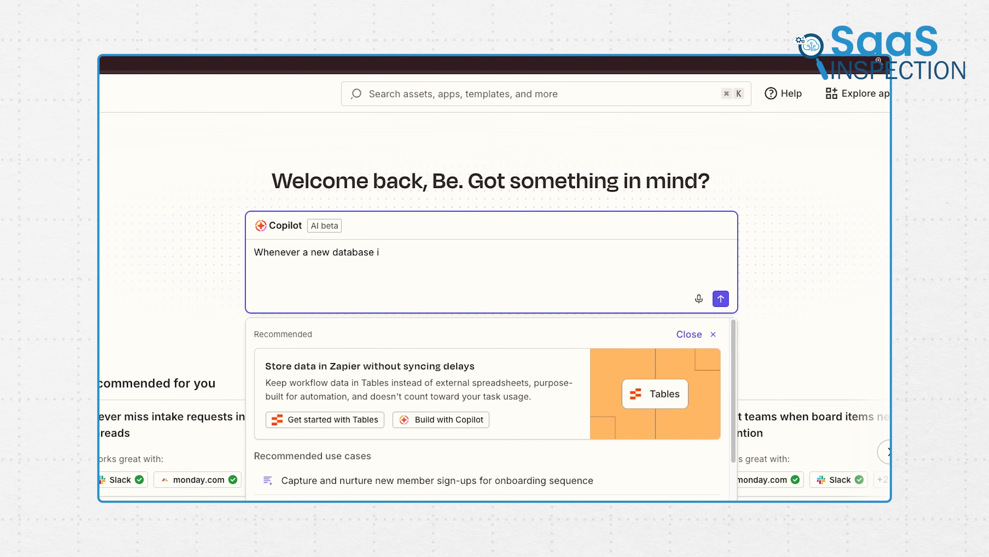
type("tem is created in notion log that data in")
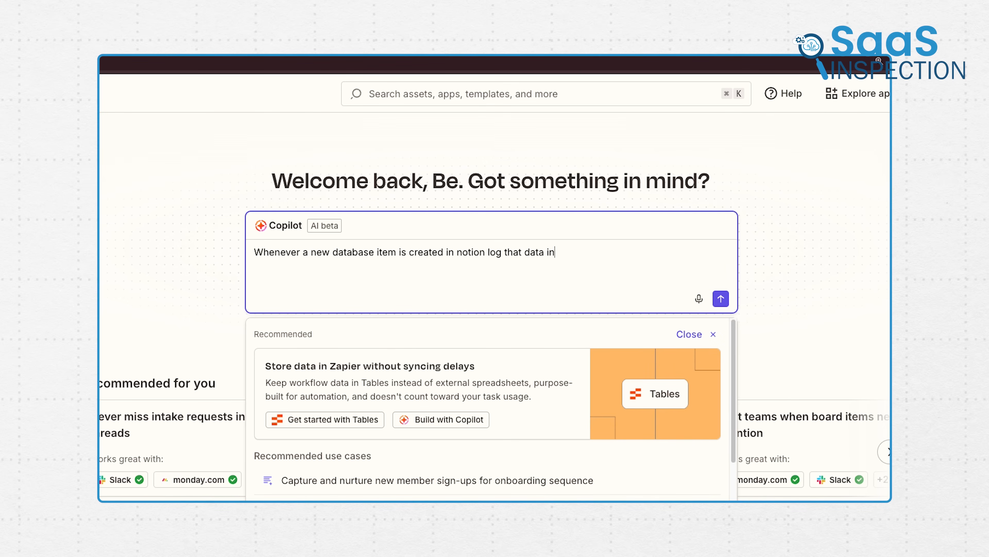
type("to google sheets")
key("Return")
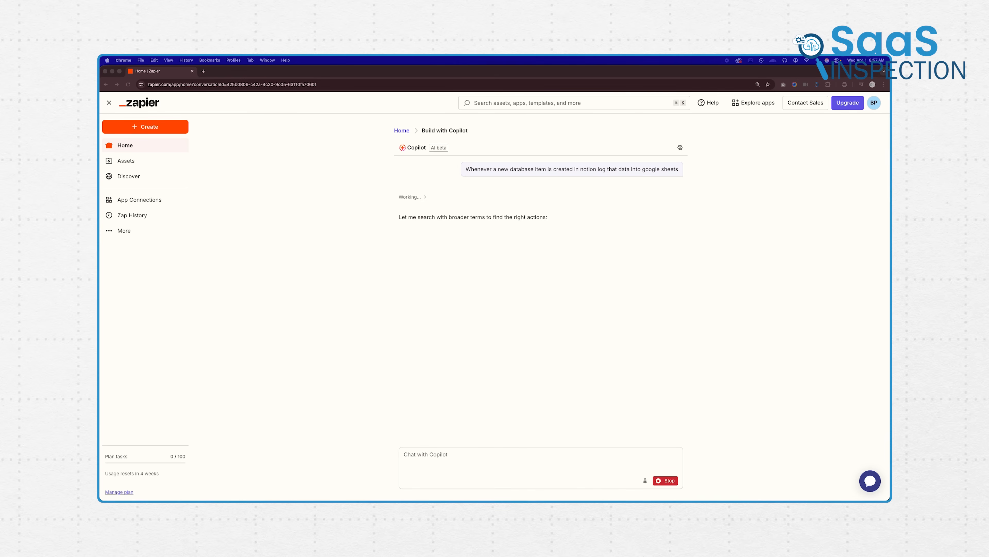
- Connect the Notion account to the New Data Source Item trigger, granting Zapier access to the Student Planner page, and continue to its configuration
left_click(876, 269)
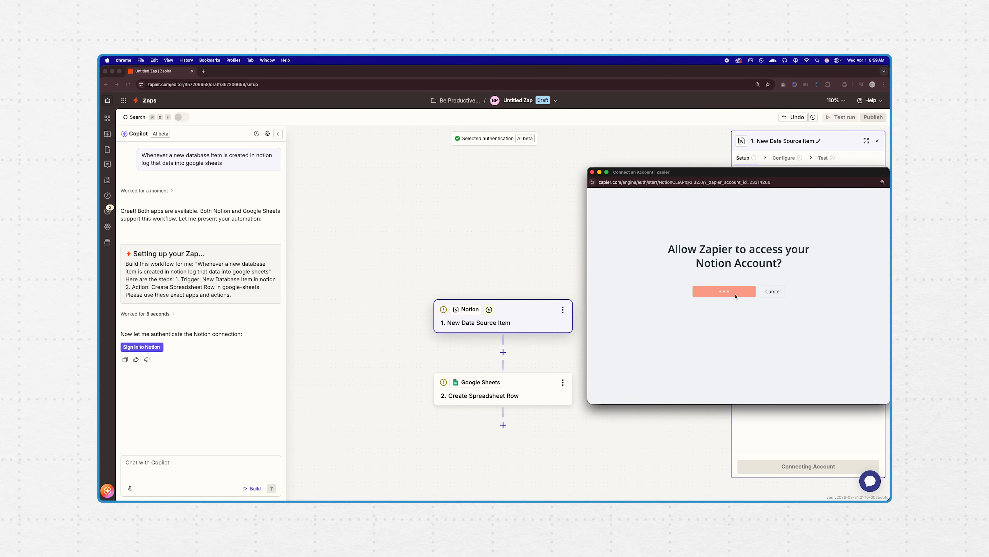
left_click(717, 293)
left_click(766, 351)
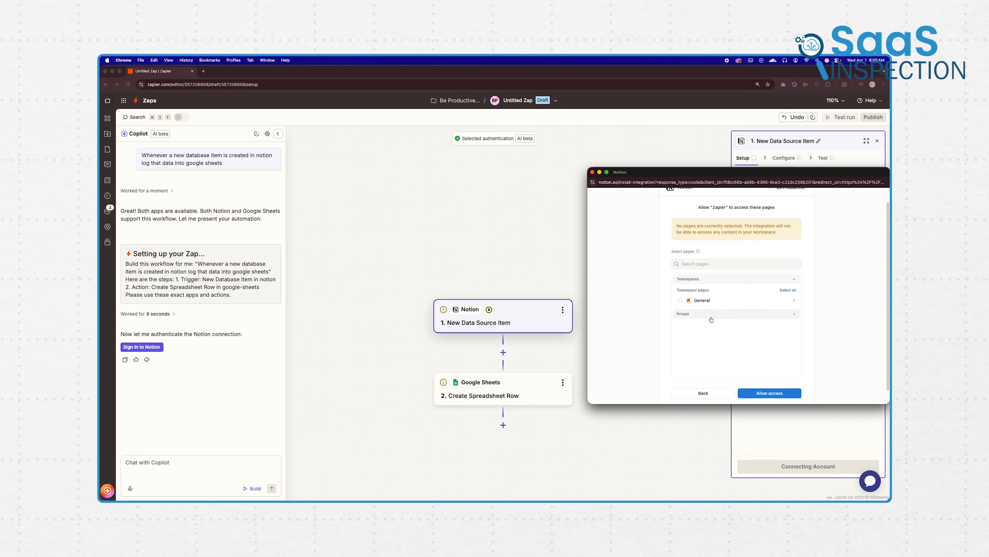
left_click(715, 311)
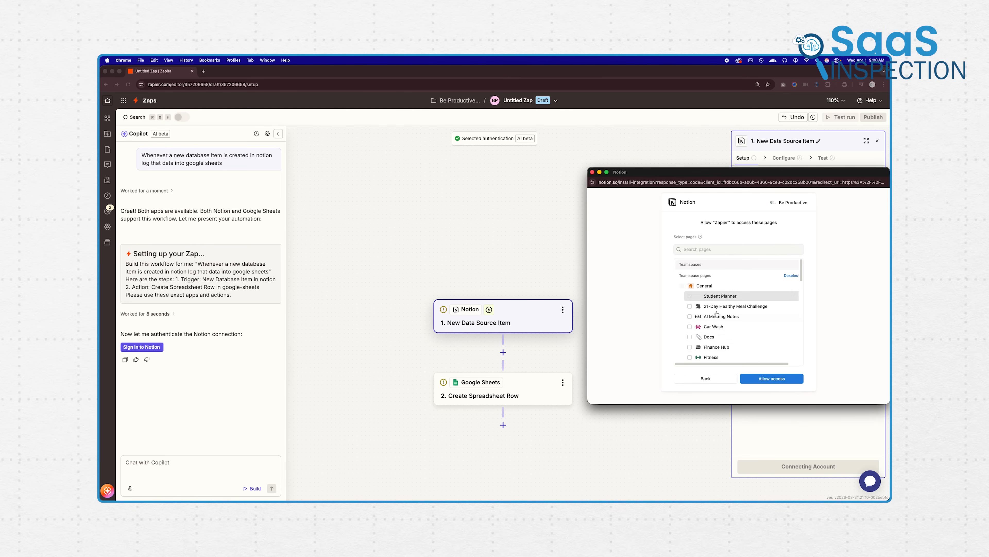
left_click(775, 382)
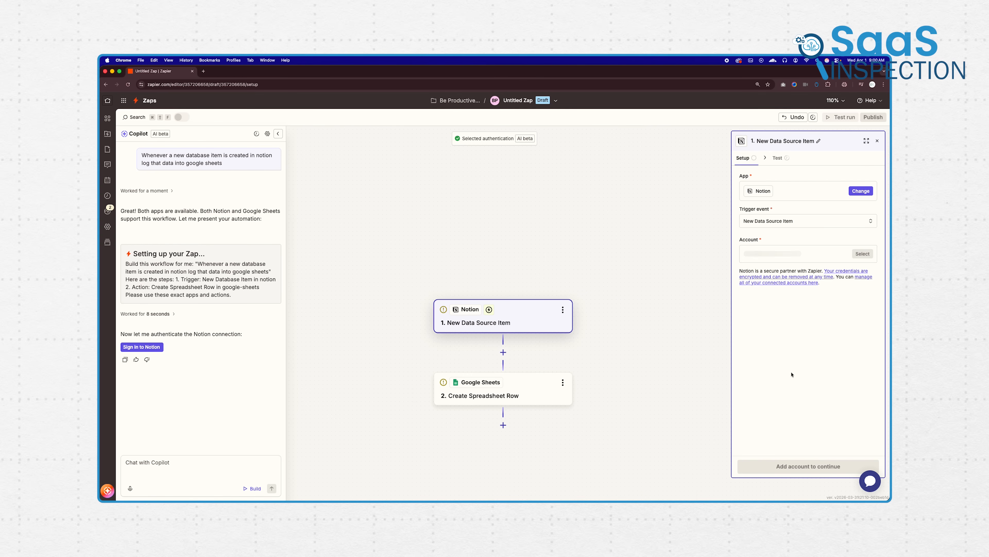
left_click(828, 466)
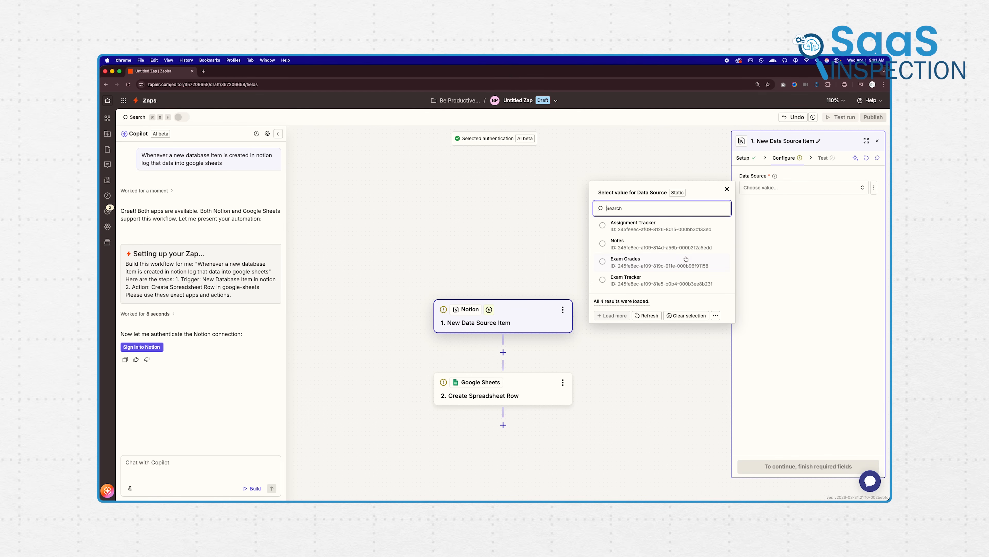
- Choose Assignment Tracker as the trigger's data source, then test the trigger and continue with the Data Source Item C record
left_click(654, 230)
left_click(804, 466)
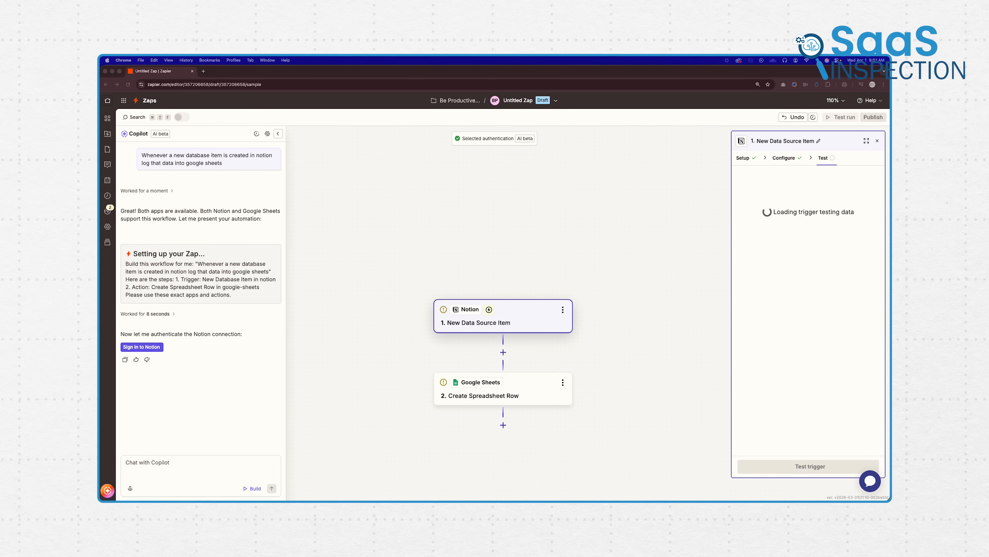
left_click(807, 381)
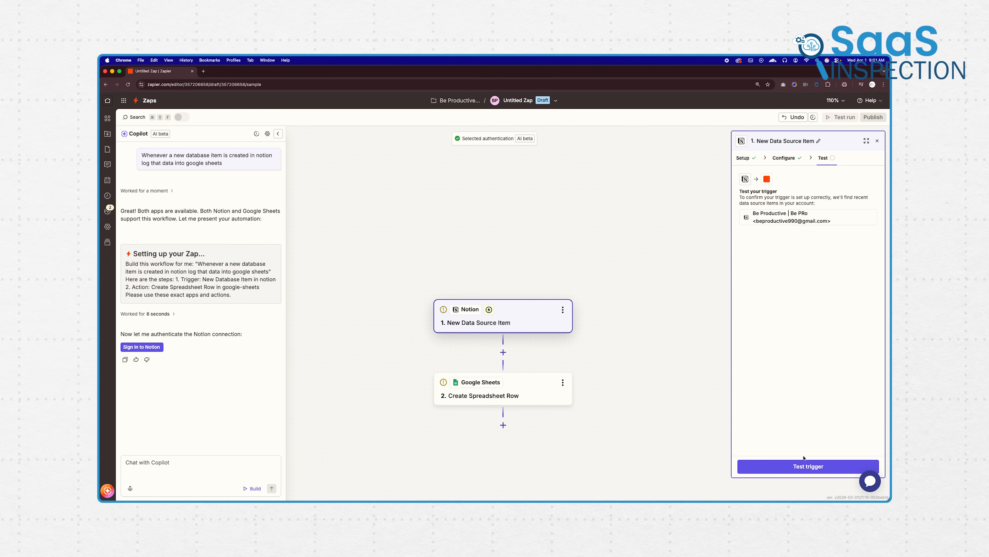
left_click(804, 465)
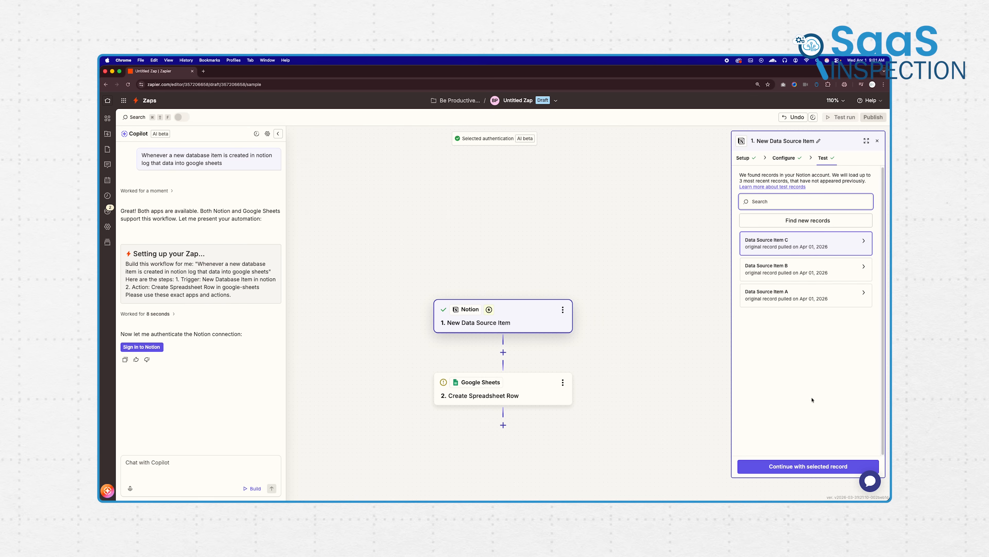
left_click(814, 467)
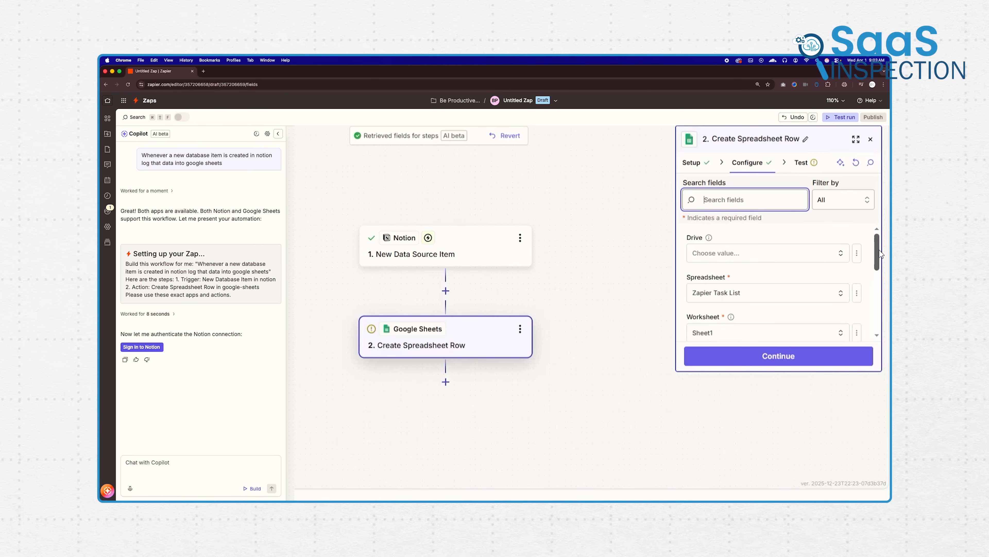
- Map the Name of Task field of the Create Spreadsheet Row step to the Notion item's Title
left_click_drag(879, 252, 879, 300)
left_click(852, 263)
left_click(537, 314)
- Fill Description of Task with "A new task is created in notion", Title, "at", Properties Event Name, "and heres the description." and Properties Description
left_click(794, 309)
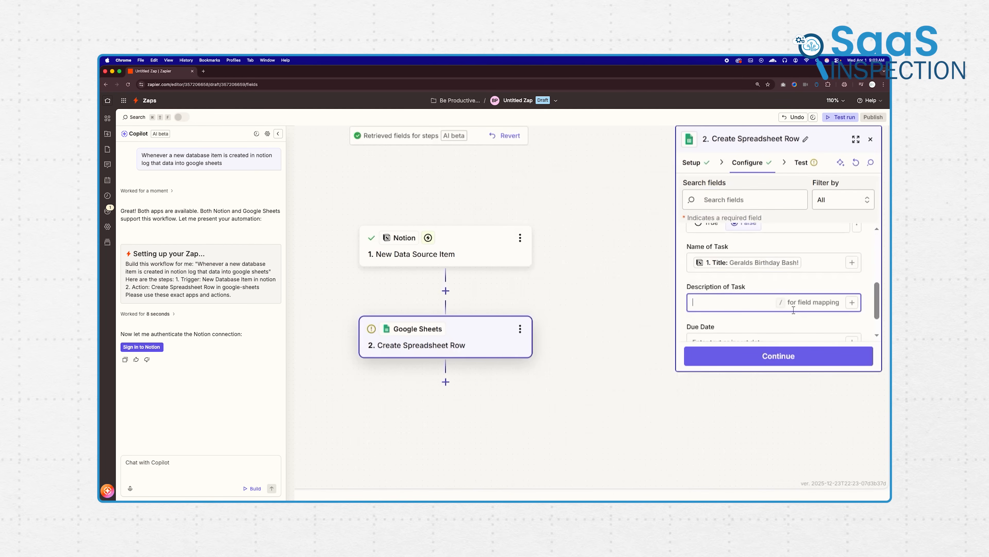
type("A new task is created in notion")
left_click(852, 303)
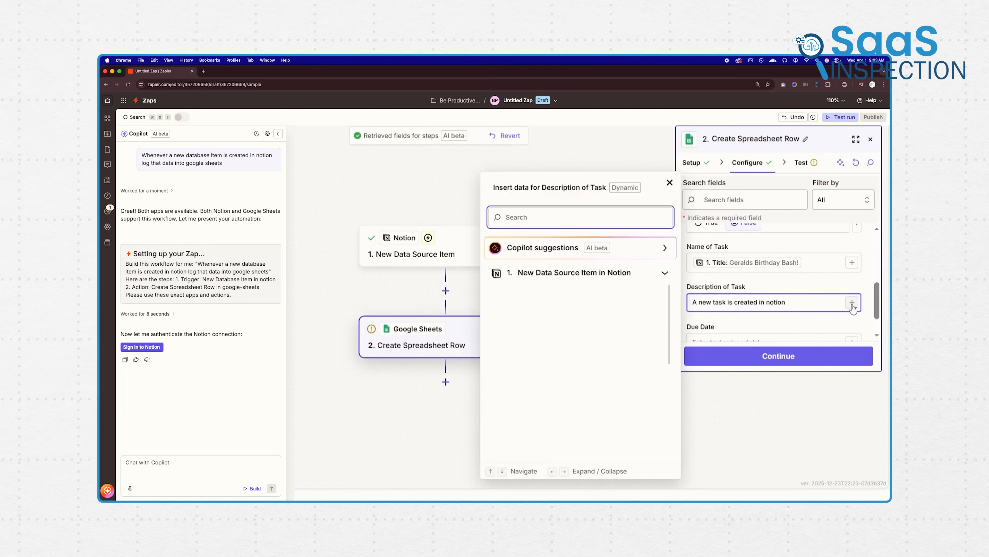
left_click(553, 317)
type("at")
left_click(553, 401)
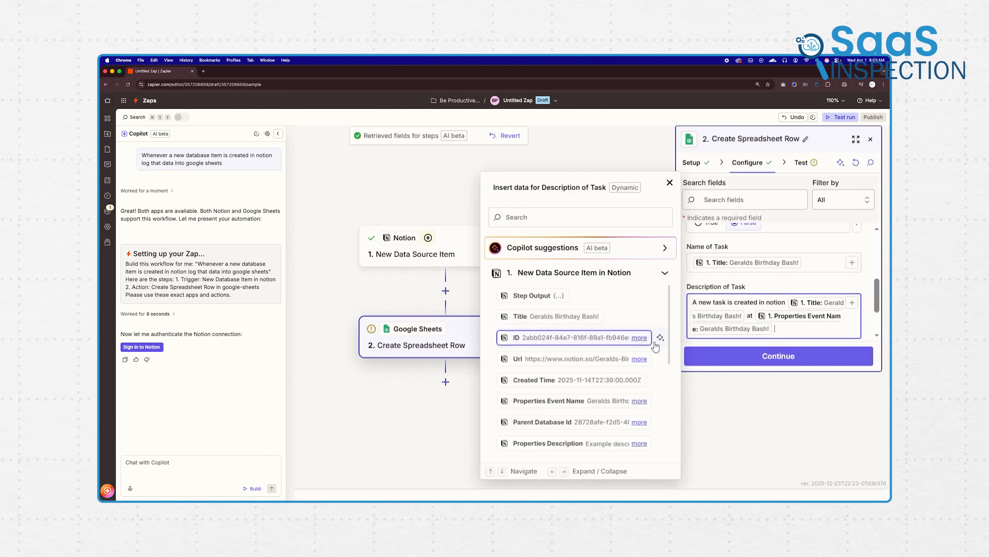
type("and heres the description.")
left_click(547, 443)
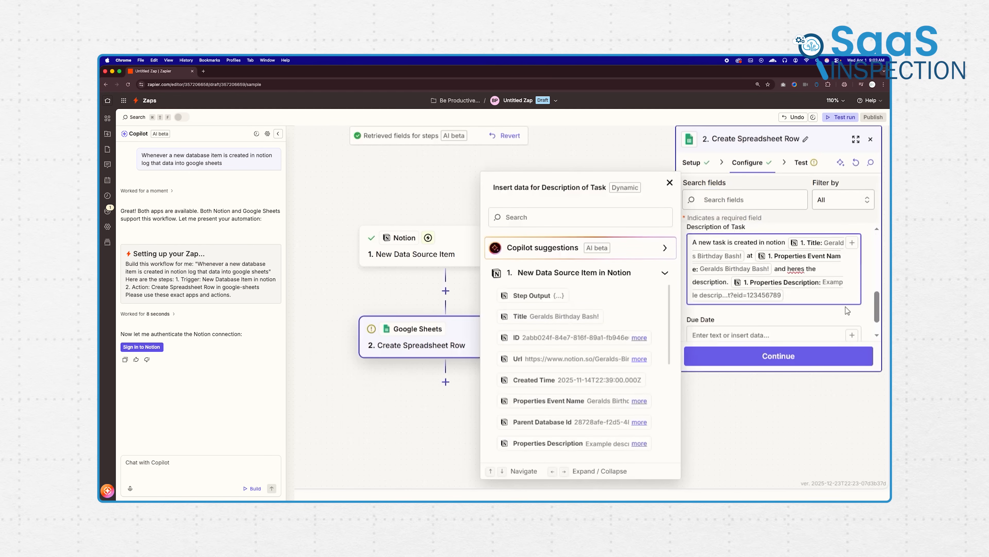
left_click(847, 311)
- Test the Create Spreadsheet Row step by sending a row to Google Sheets, and publish the Zap
scroll(853, 318, "down", 1)
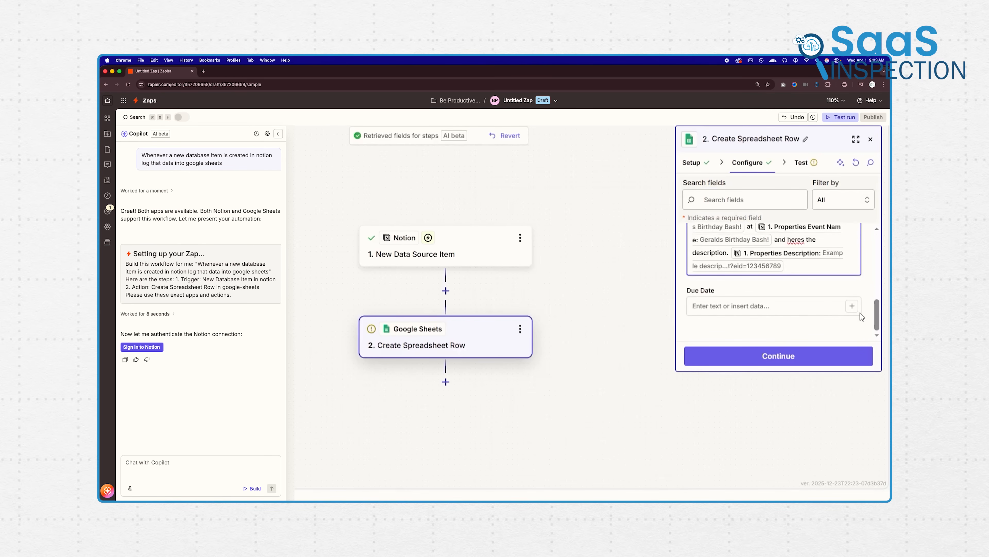
left_click(814, 359)
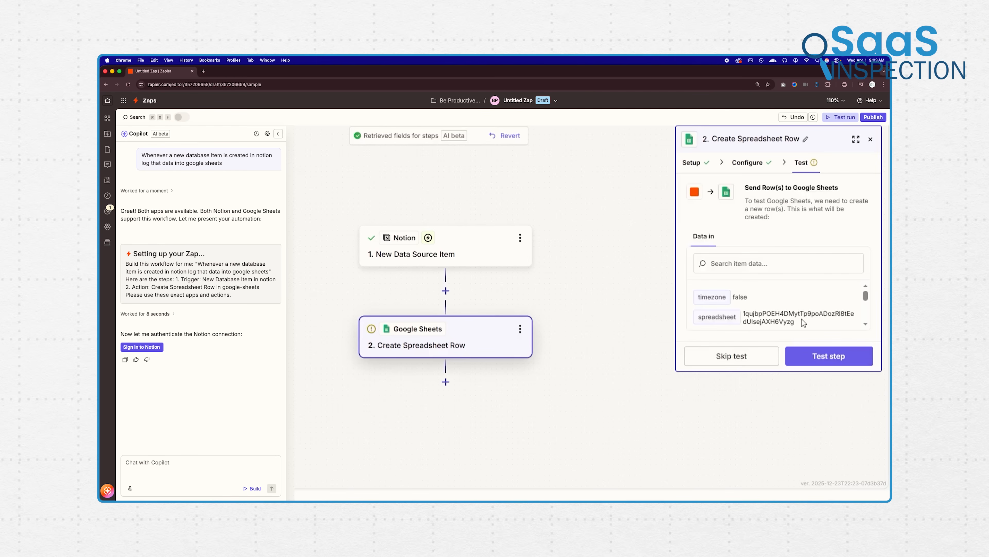
left_click(819, 362)
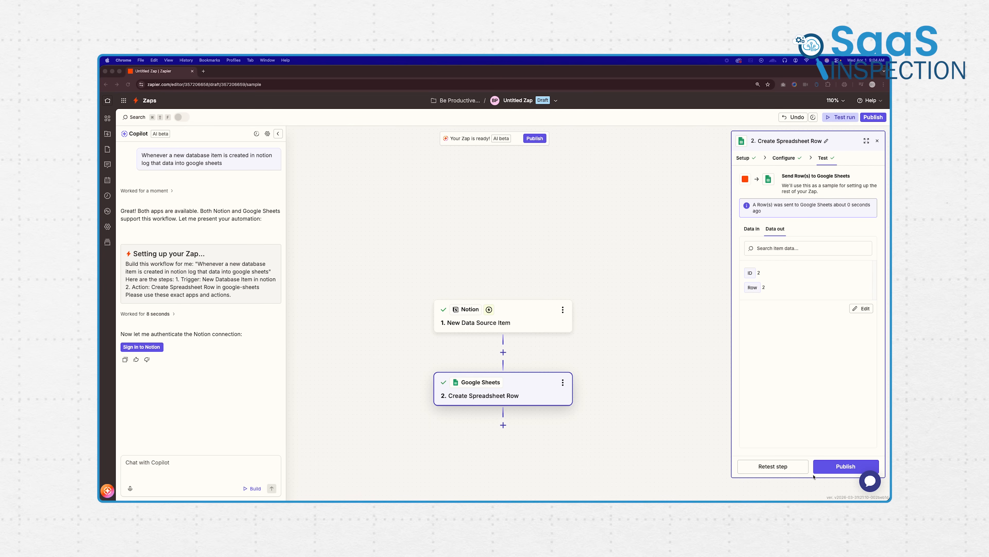
left_click(831, 469)
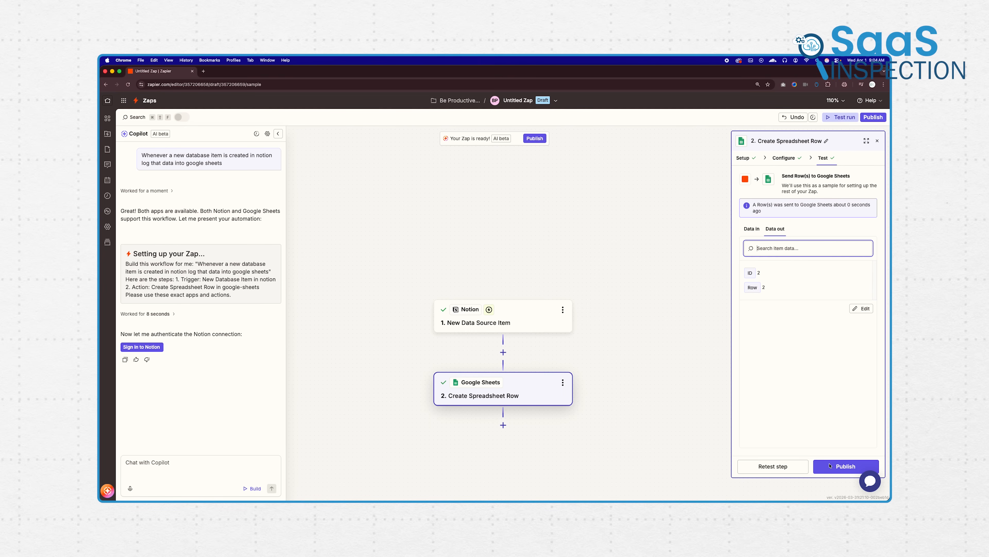
left_click(831, 469)
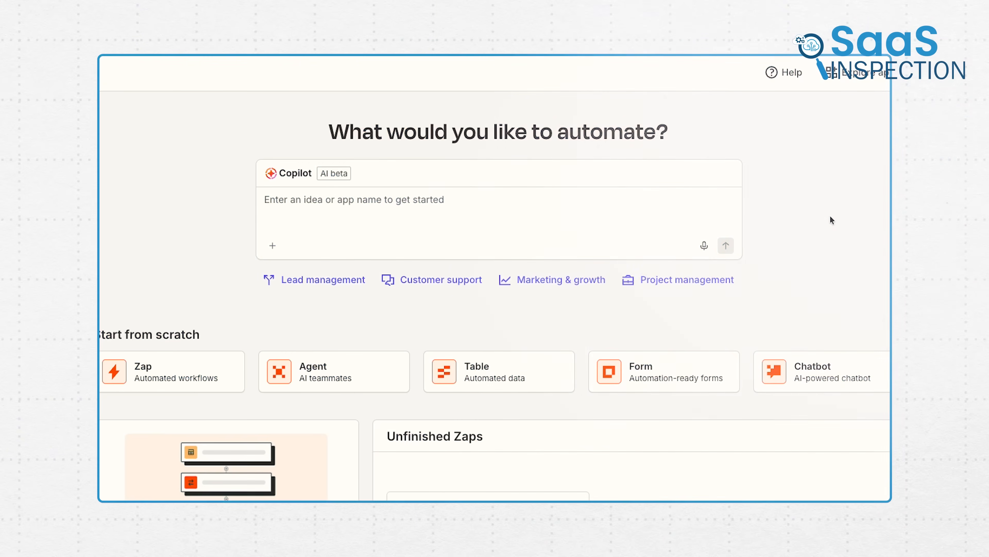
- Have Copilot build a Zap from "Whenever a new Google form is filled out, send a message to my Slack channel"
type("Whenever a new Google form is filled out, send a message to my Slack channel")
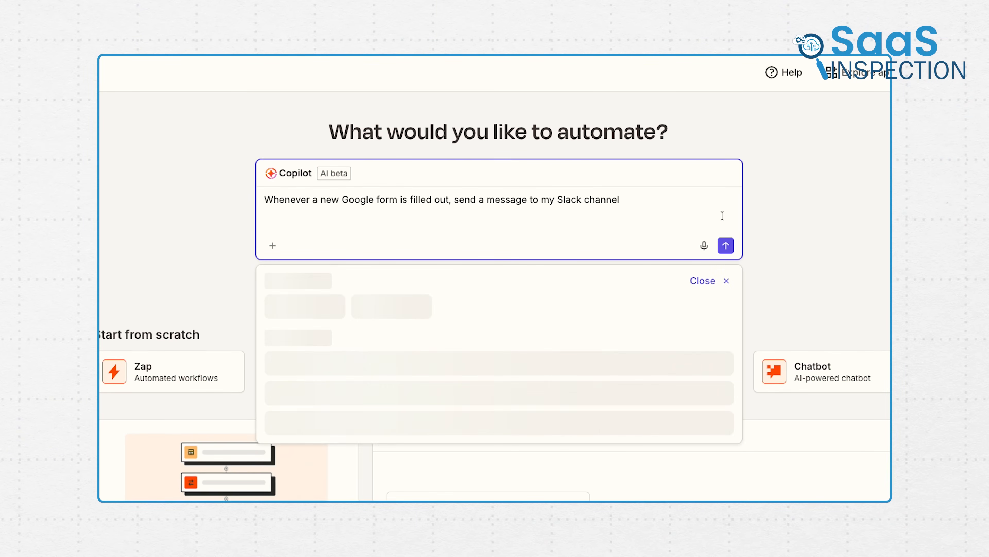
key("Return")
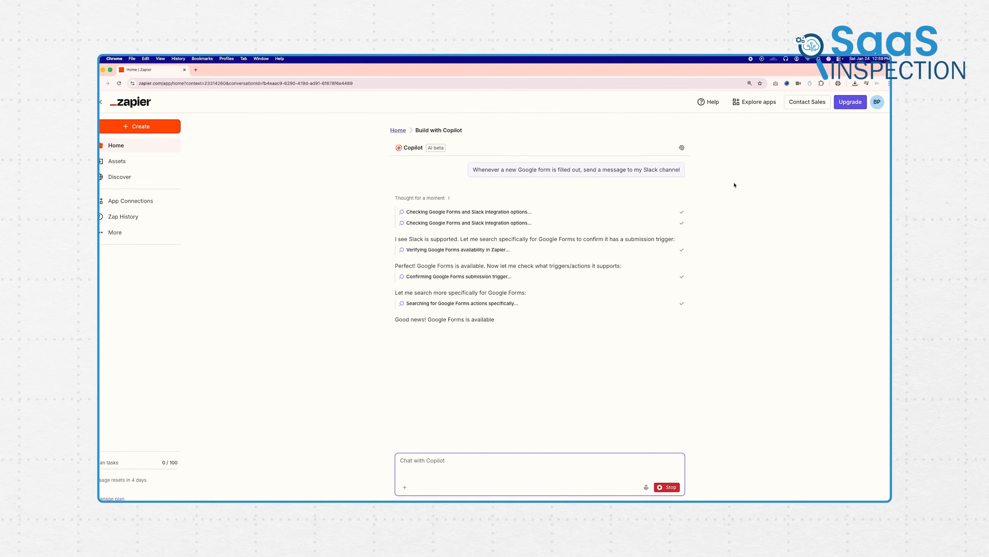
left_click(432, 385)
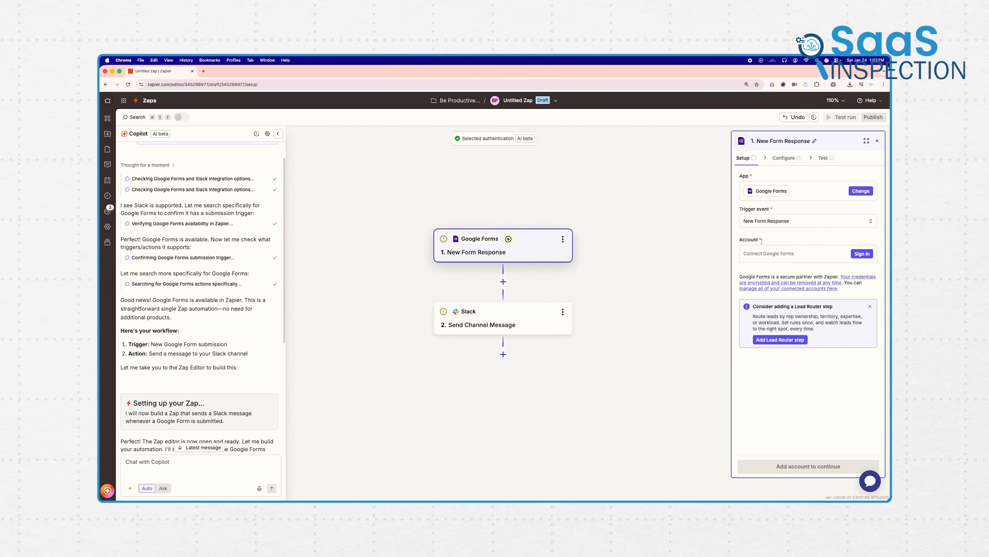
- Connect the Google account to the New Form Response trigger with all requested permissions, and continue to its configuration
left_click(858, 255)
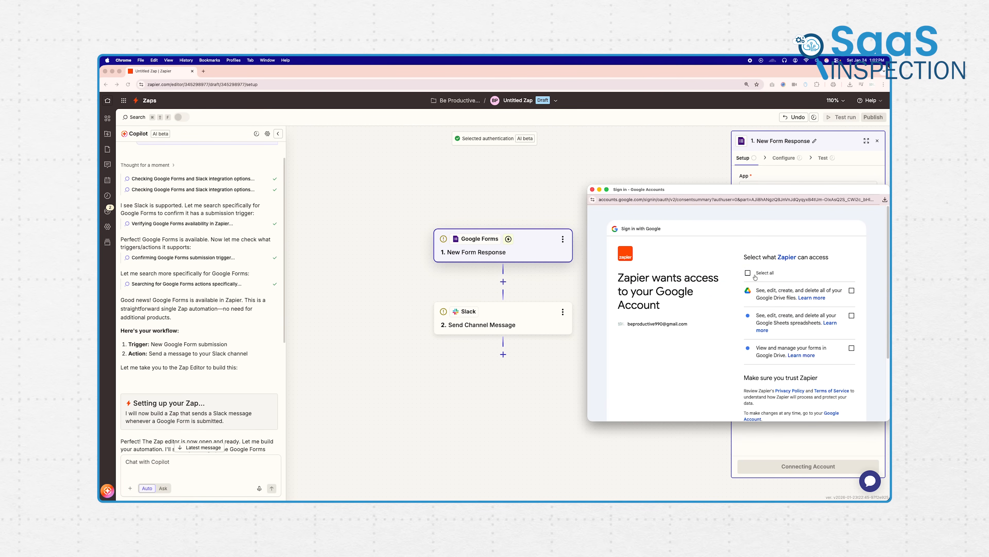
left_click(755, 276)
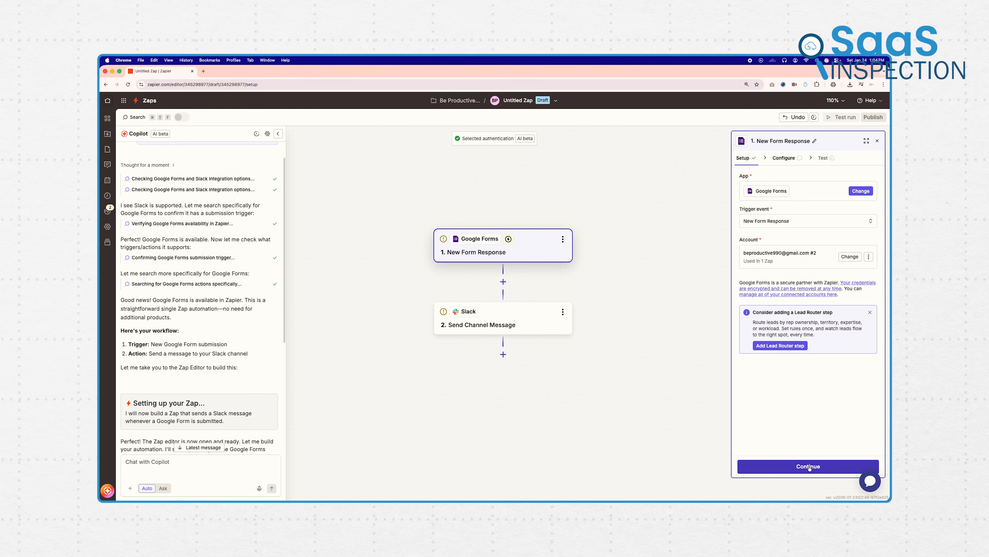
left_click(809, 467)
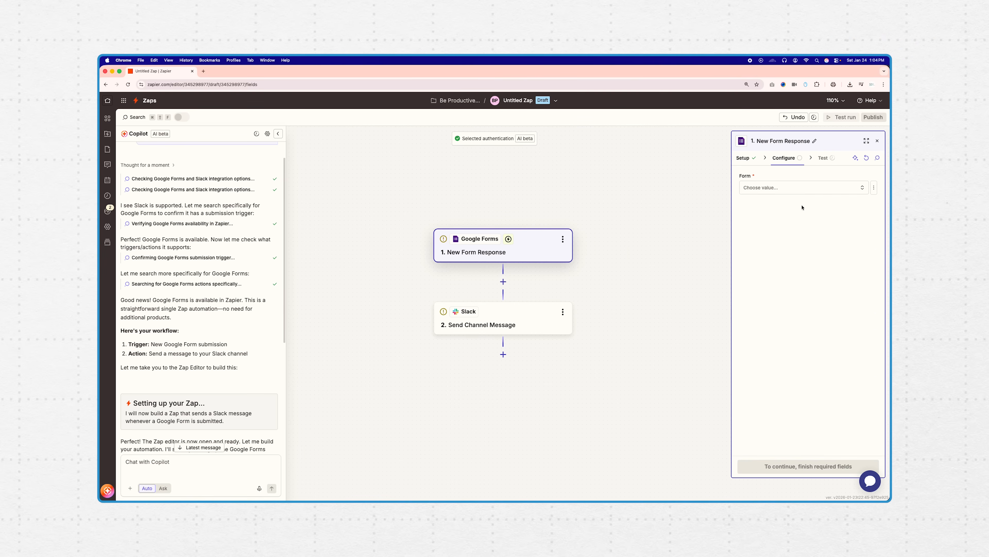
- Choose "Untitled form" as the trigger's form, then test the trigger and continue with the Form Response A record
left_click(808, 192)
left_click(645, 210)
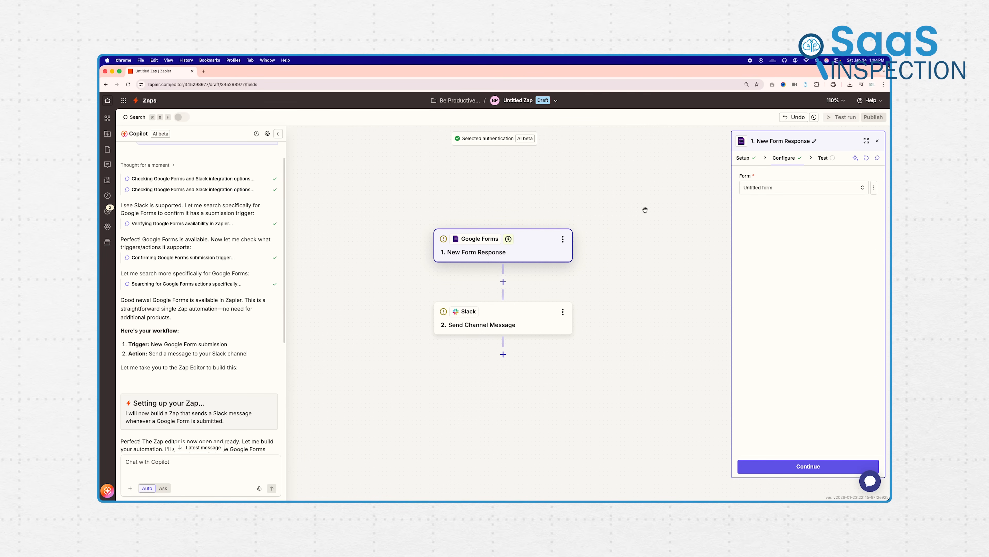
left_click(809, 466)
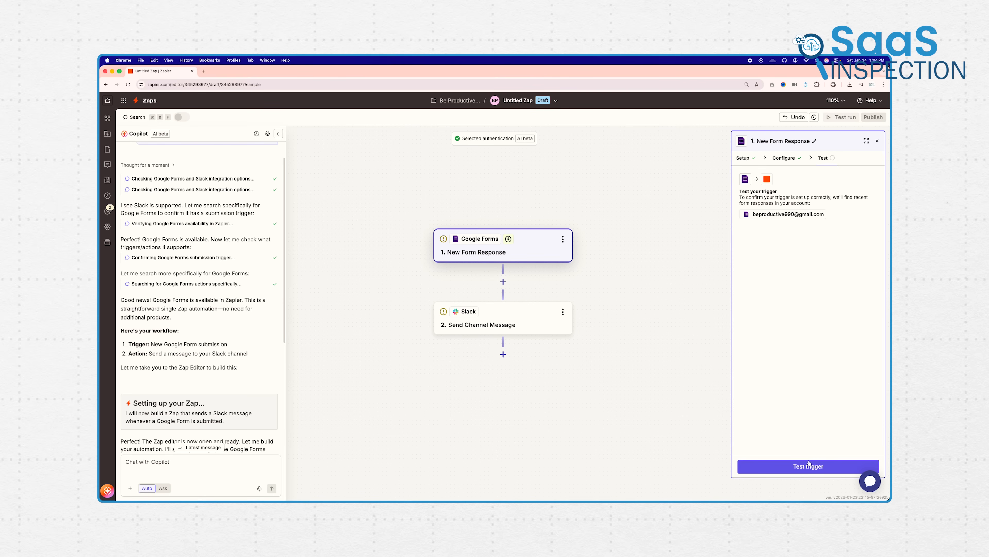
left_click(806, 466)
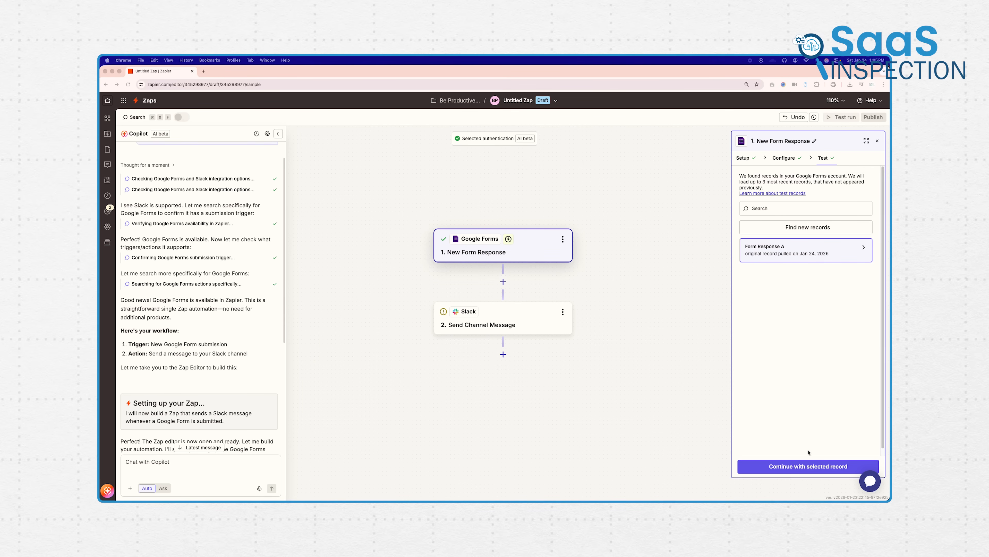
left_click(812, 467)
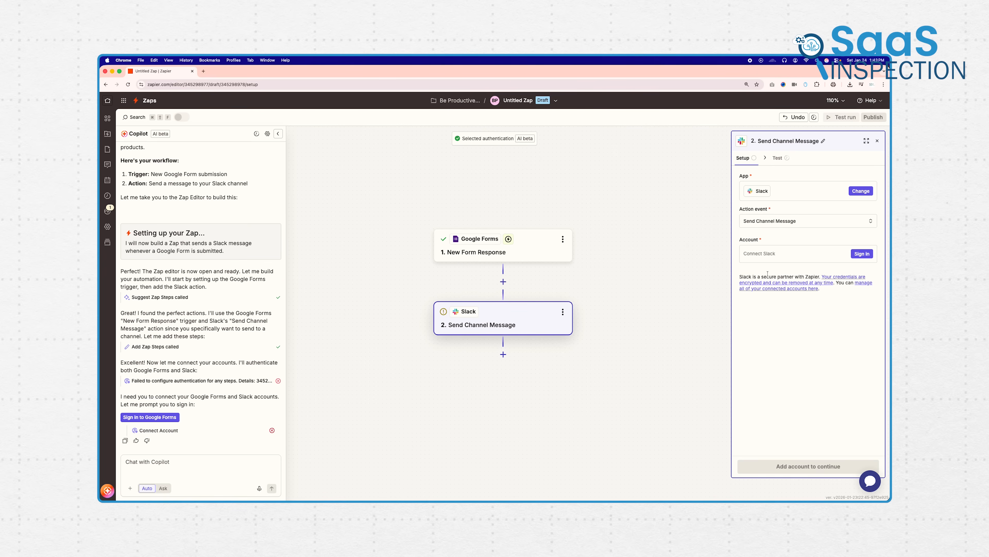
- Connect Slack to the Send Channel Message step by allowing Zapier to access the Acme Inc workspace
left_click(853, 258)
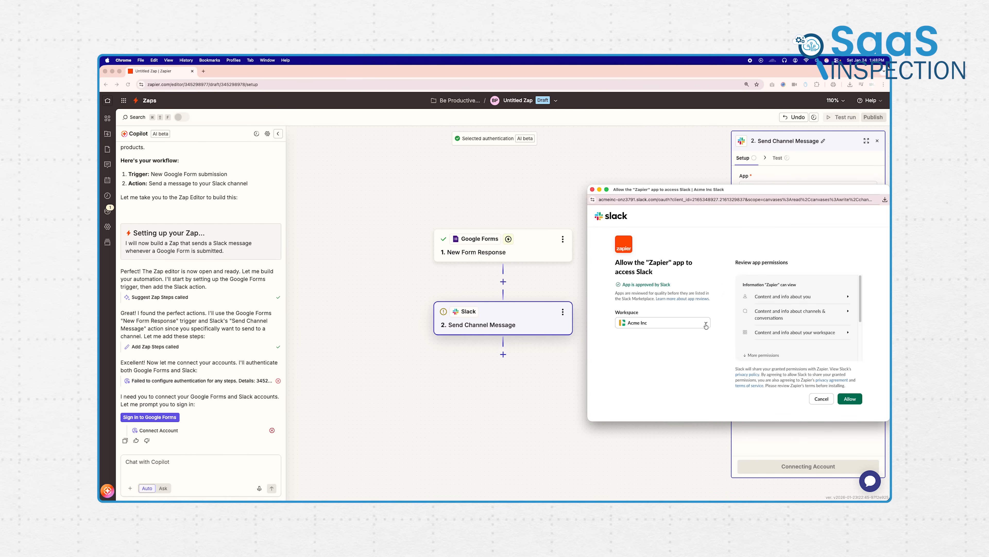
left_click(849, 399)
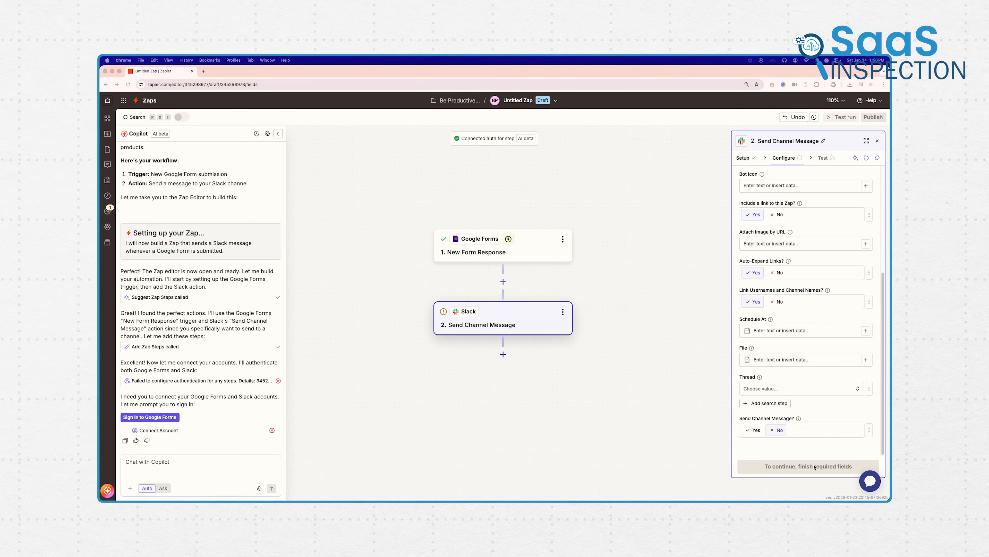
scroll(825, 275, "up", 5)
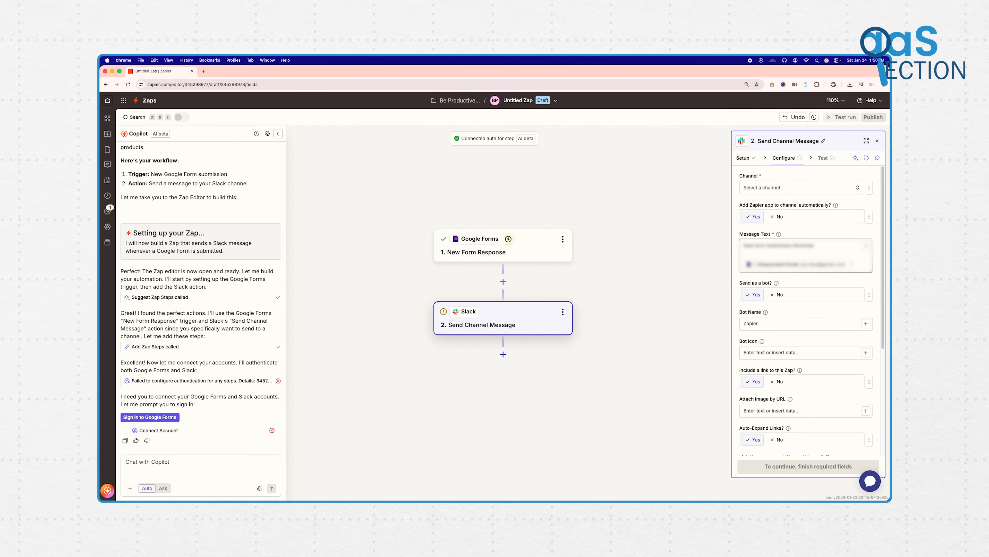
- Set new-channel as the destination channel of the Slack Send Channel Message step
left_click(853, 263)
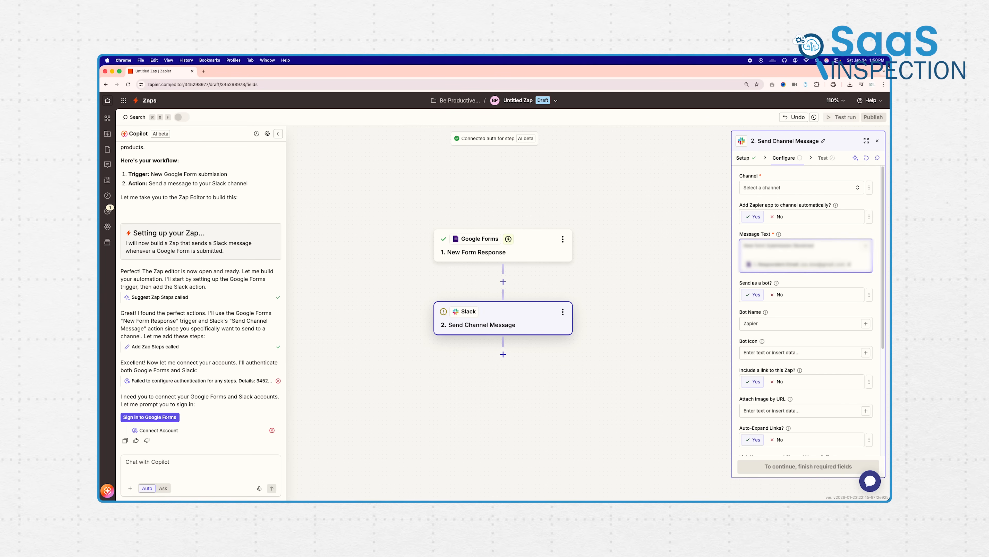
left_click(846, 189)
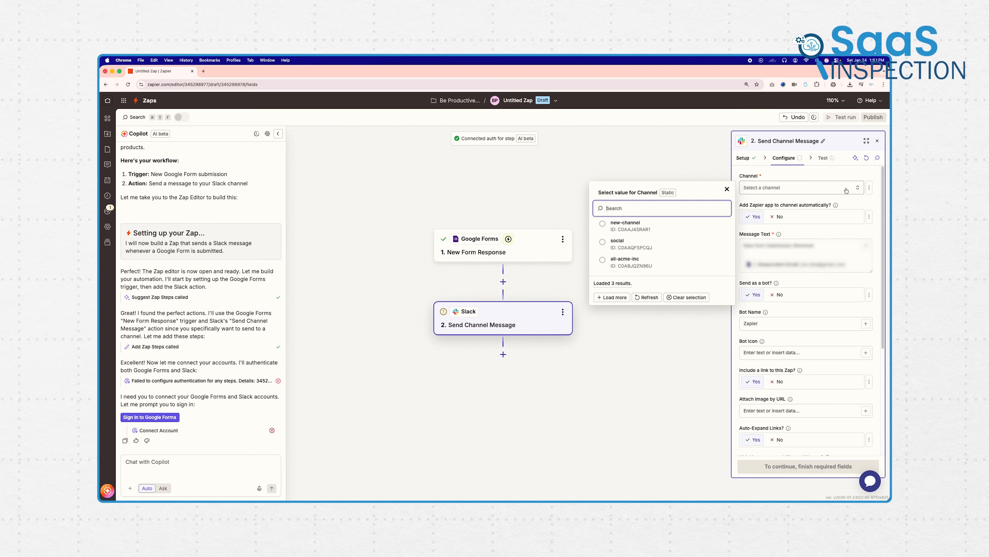
left_click(647, 227)
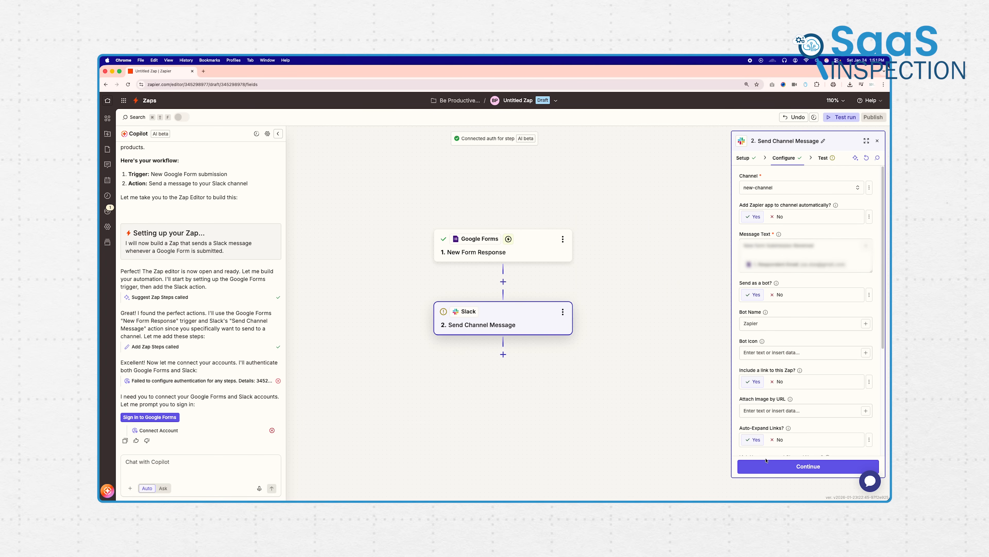
- Test the Send Channel Message step with the current configuration and publish the Zap
left_click(766, 461)
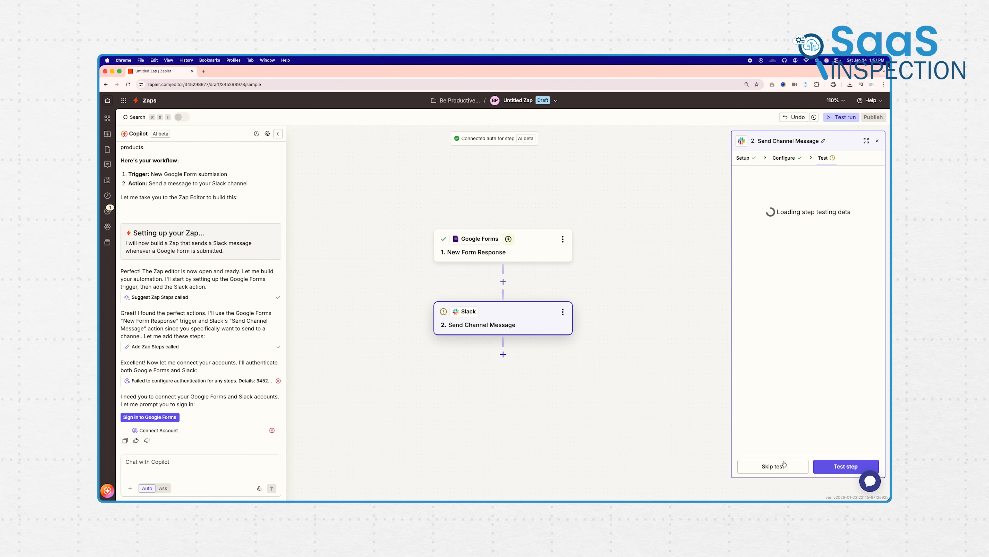
left_click(838, 466)
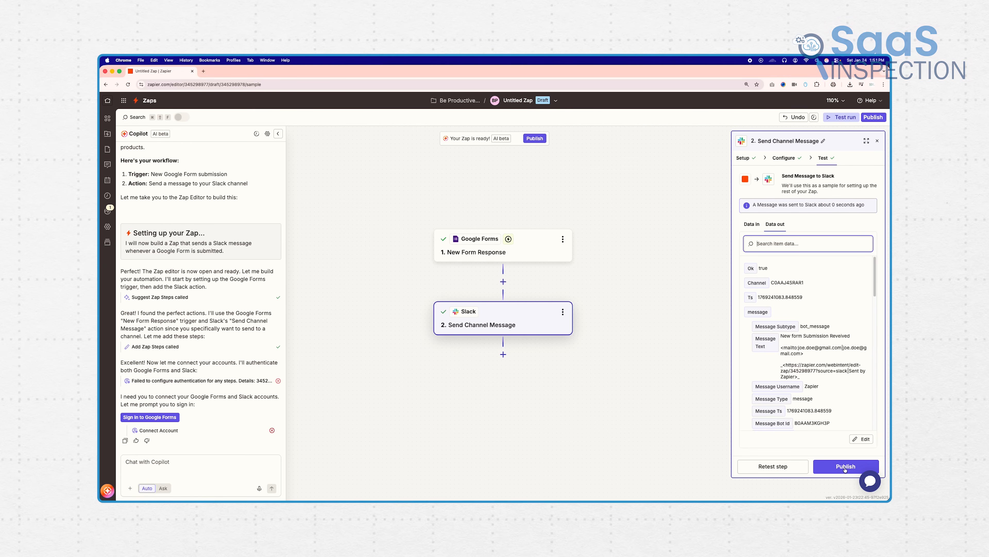
left_click(845, 467)
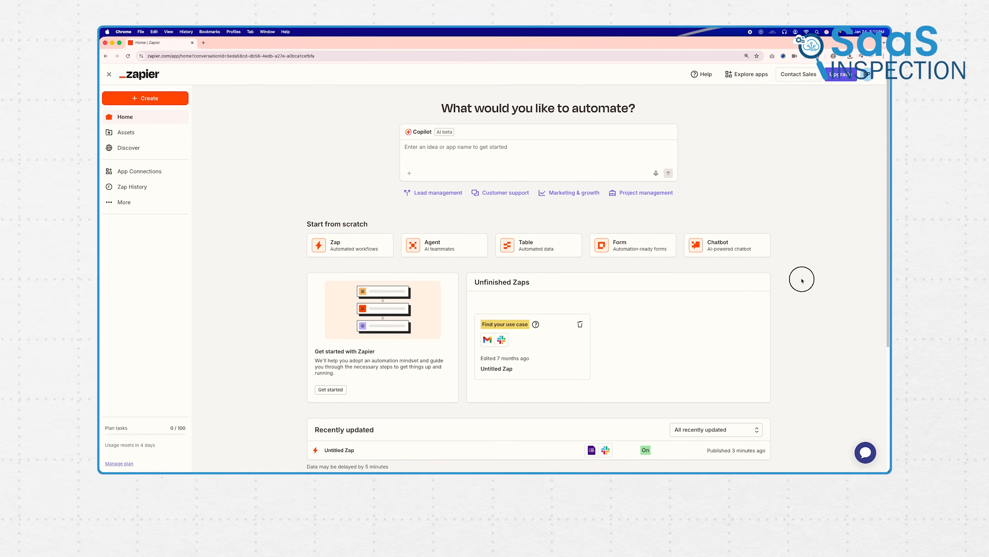
- Have Copilot build a Zap from "add a new row to a Google Sheet whenever a new item is created on a monday.com board"
left_click(539, 181)
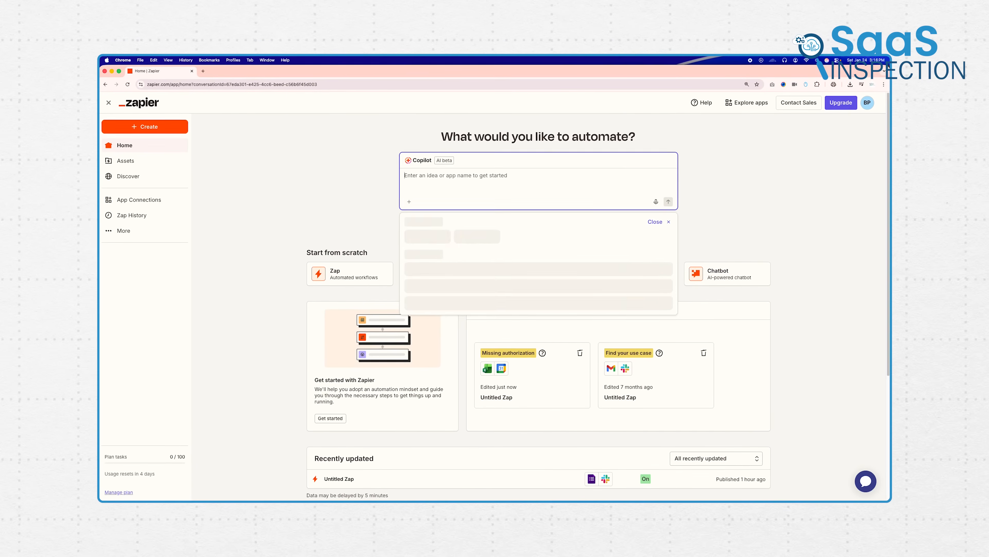
type("add a new row to a Go")
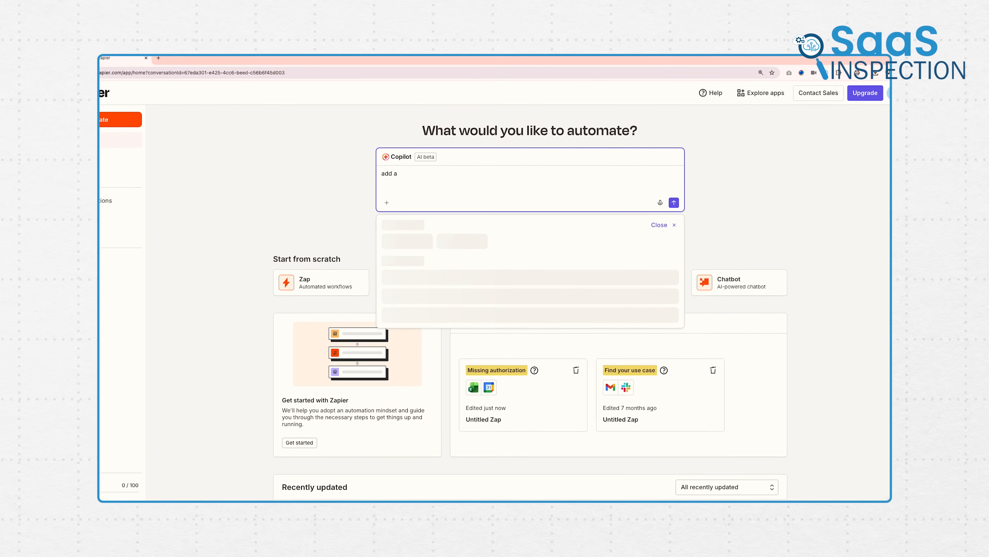
type("ogle Sheet whene")
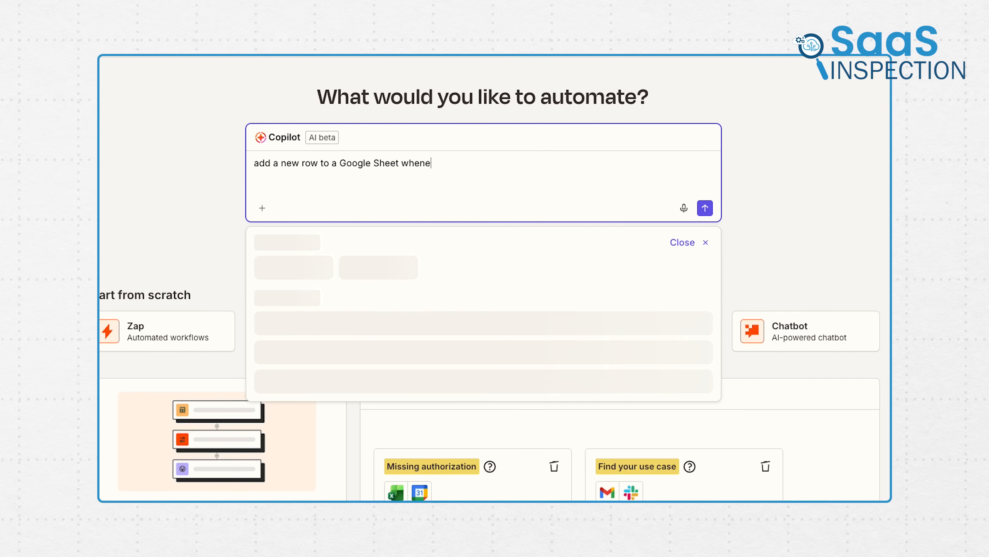
type("ver a new item is created on a monday.c")
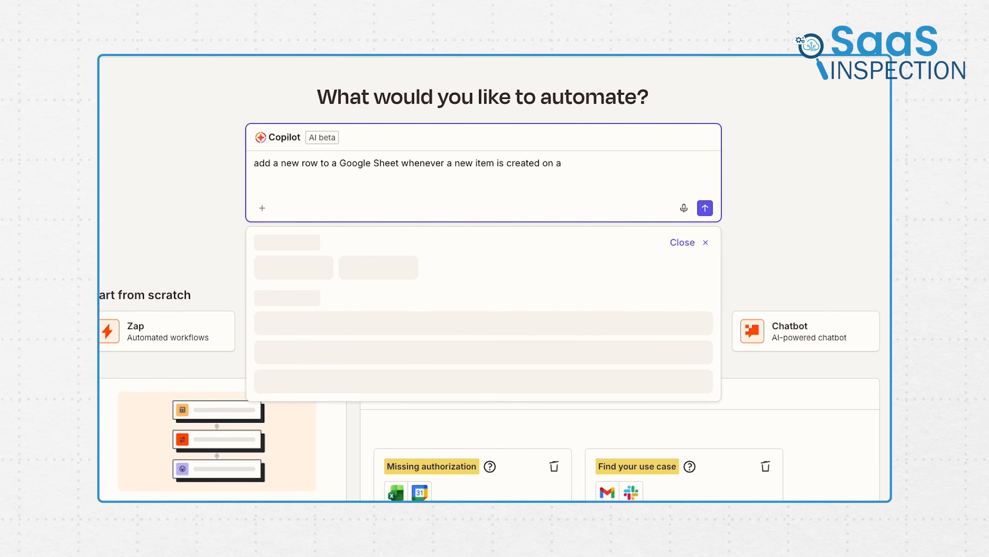
type("om board")
key("Return")
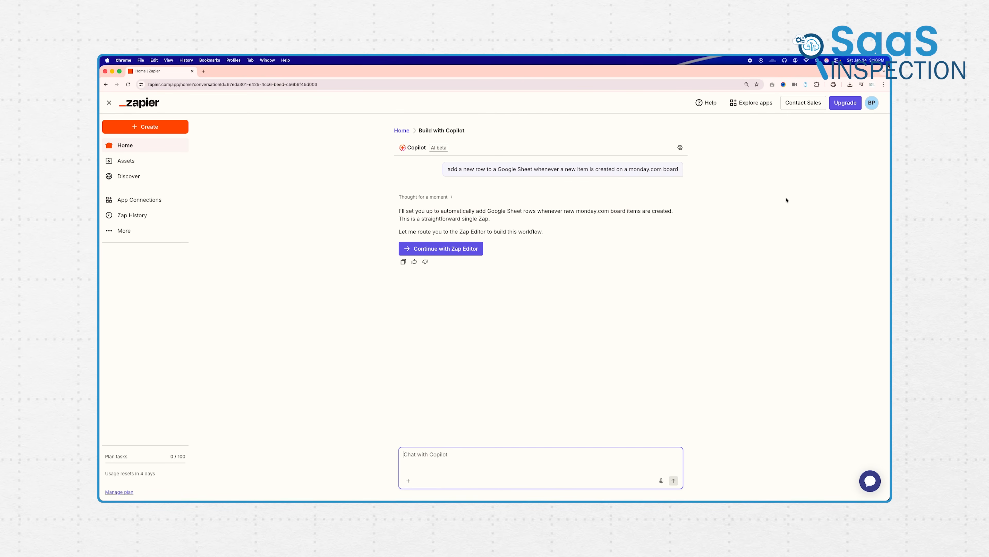
left_click(461, 250)
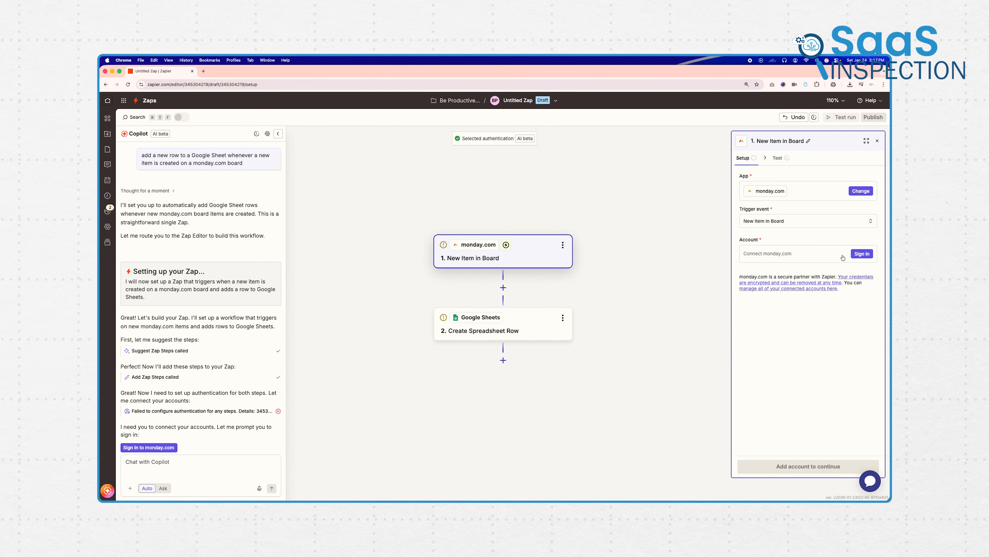
- Connect monday.com to the New Item in Board trigger using the API token copied from the monday Developer Center
left_click(862, 254)
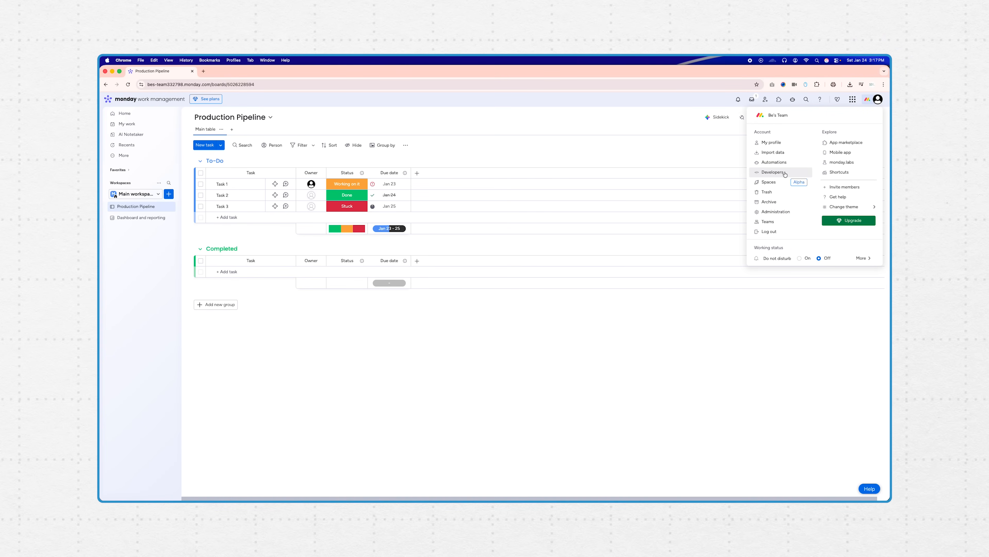
left_click(773, 172)
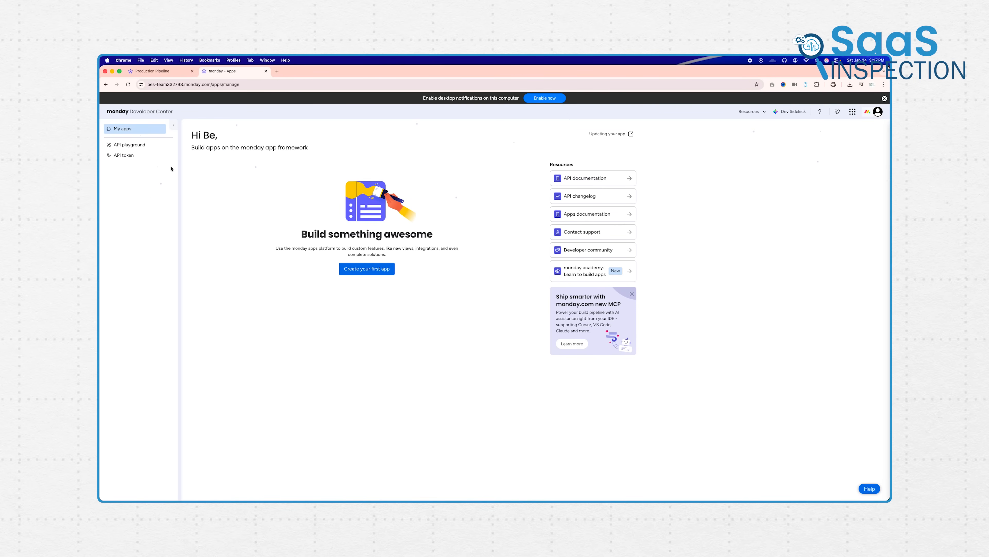
left_click(131, 155)
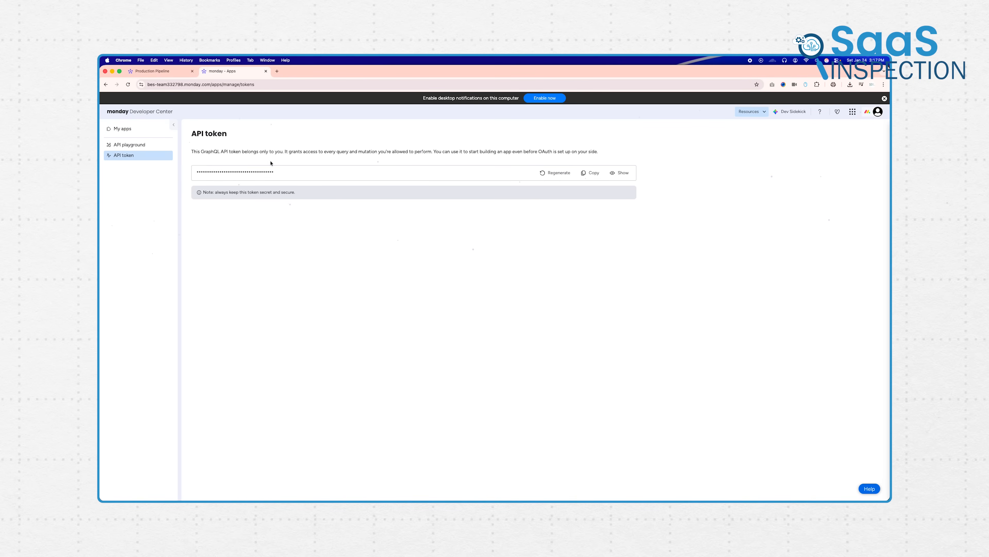
left_click(583, 173)
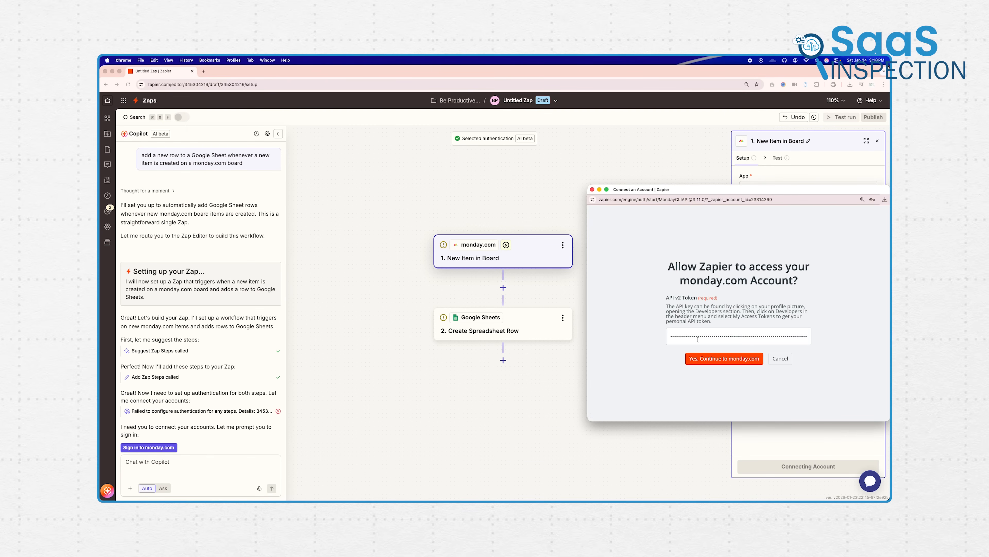
left_click(712, 359)
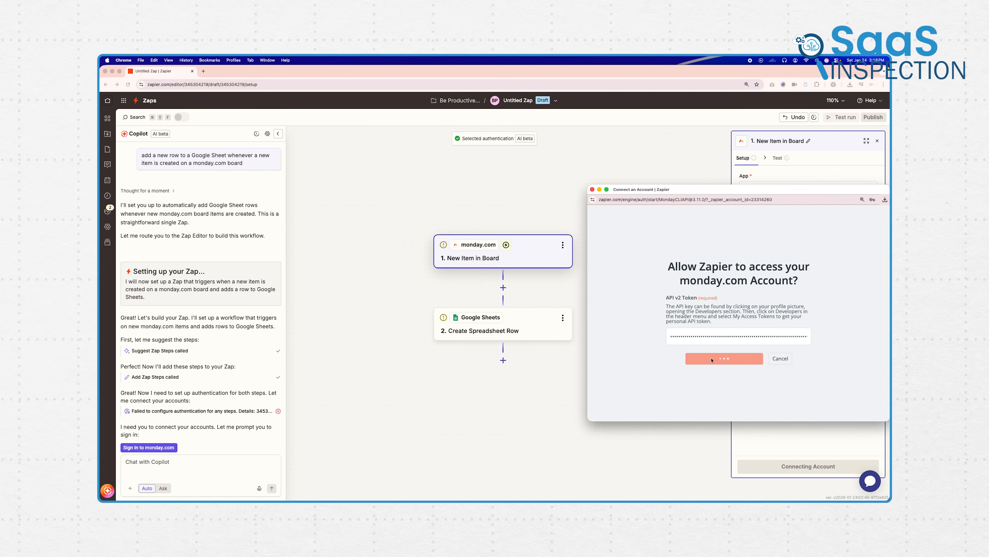
- Set the trigger's Board ID to Production Pipeline, then test the trigger and continue with the Item C record
left_click(853, 275)
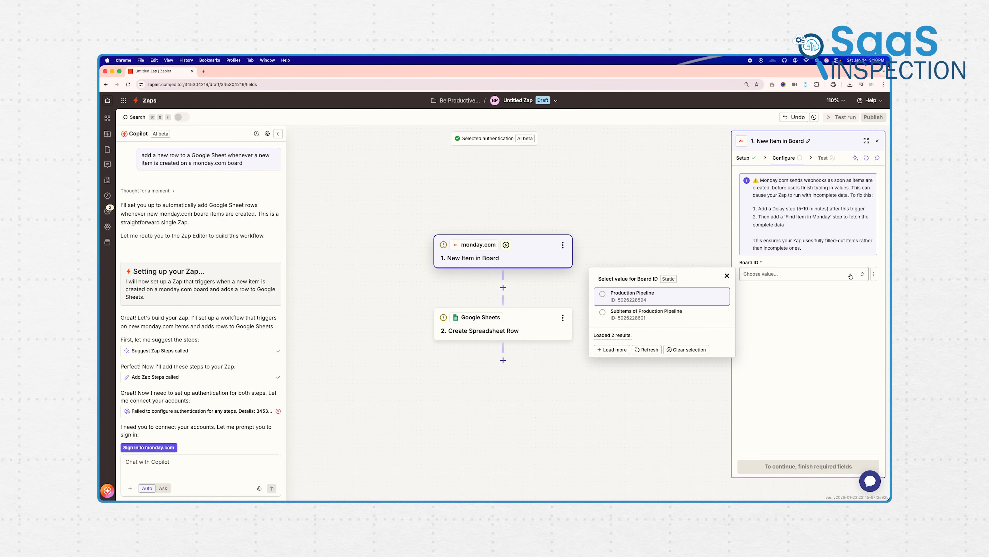
left_click(664, 296)
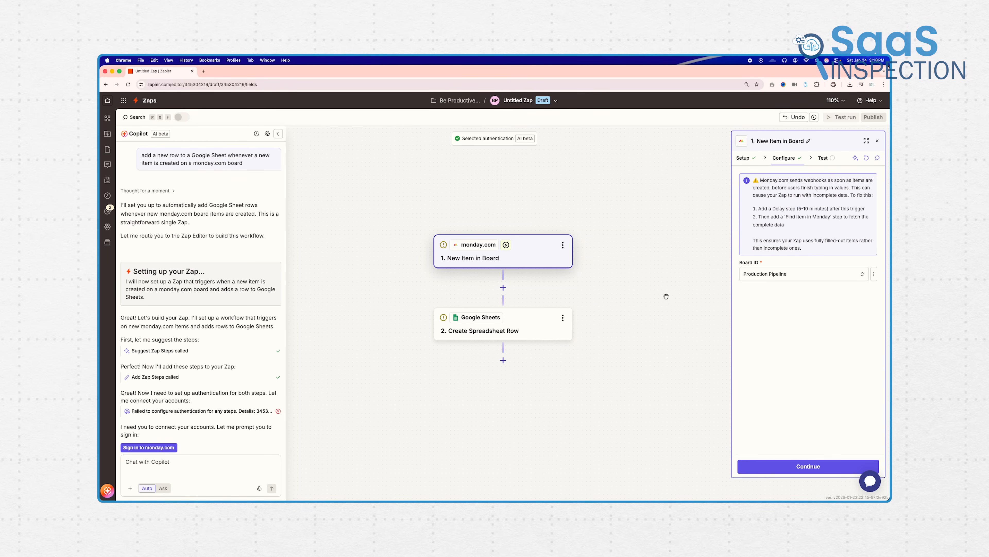
left_click(808, 466)
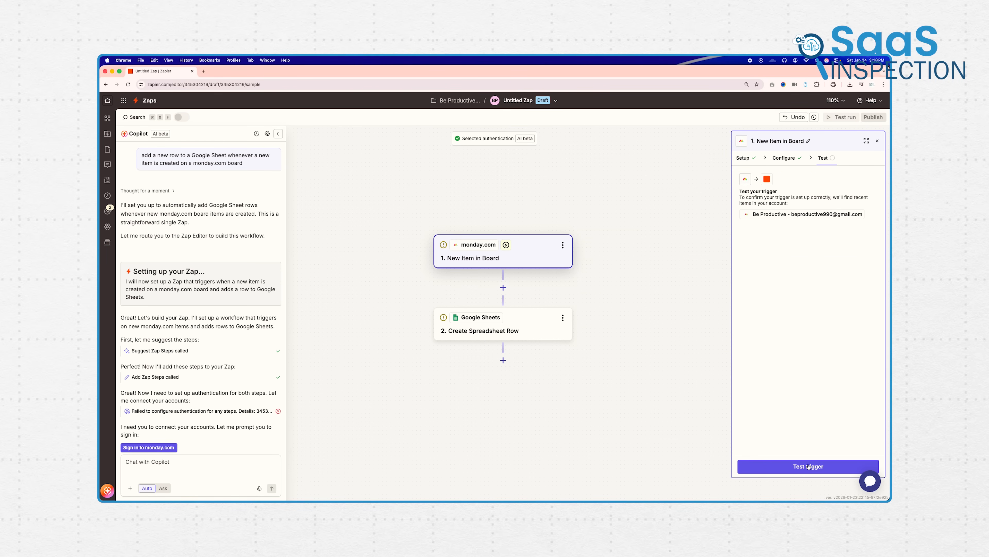
left_click(830, 467)
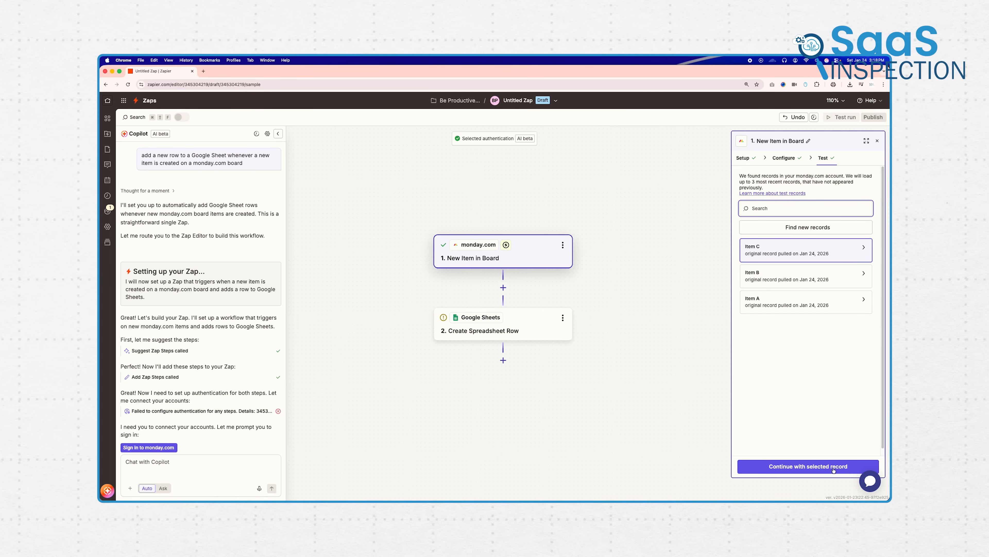
left_click(833, 469)
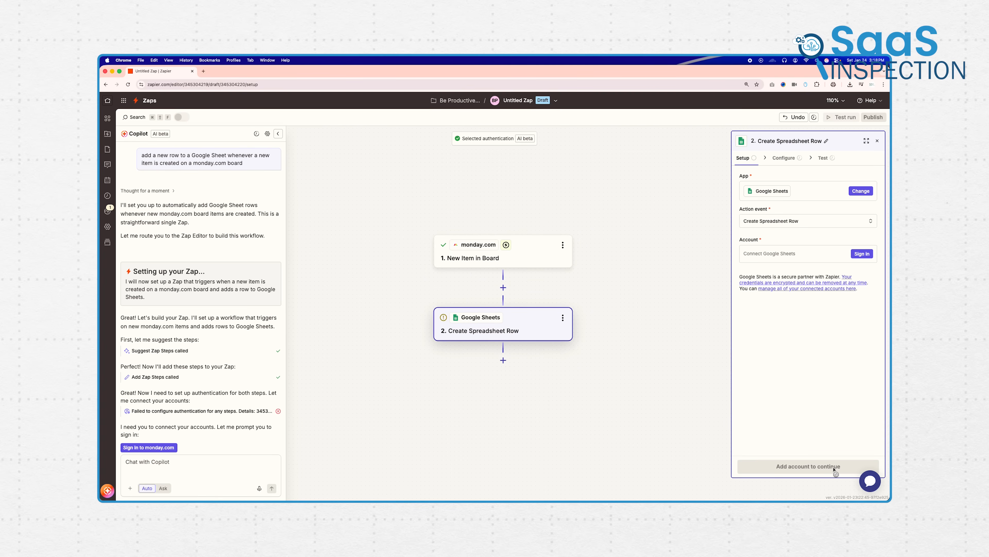
- Connect the Google account to the Create Spreadsheet Row step and choose the Zapier Test spreadsheet with worksheet Sheet1
left_click(857, 259)
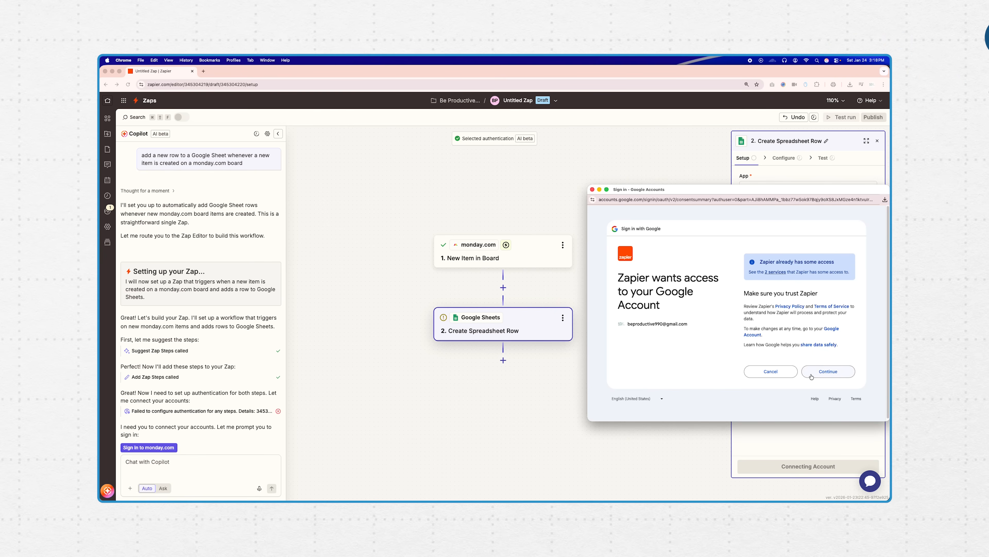
left_click(811, 375)
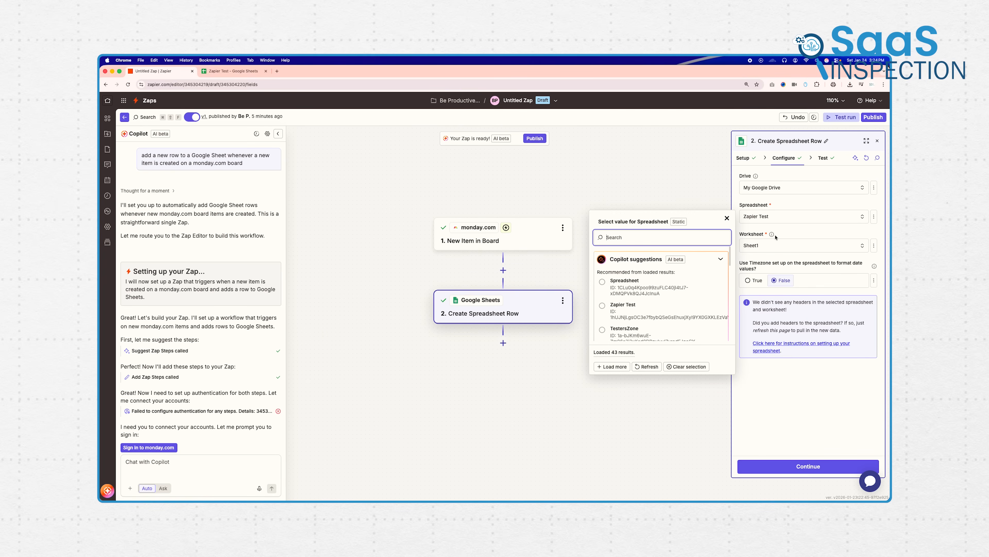
left_click(635, 307)
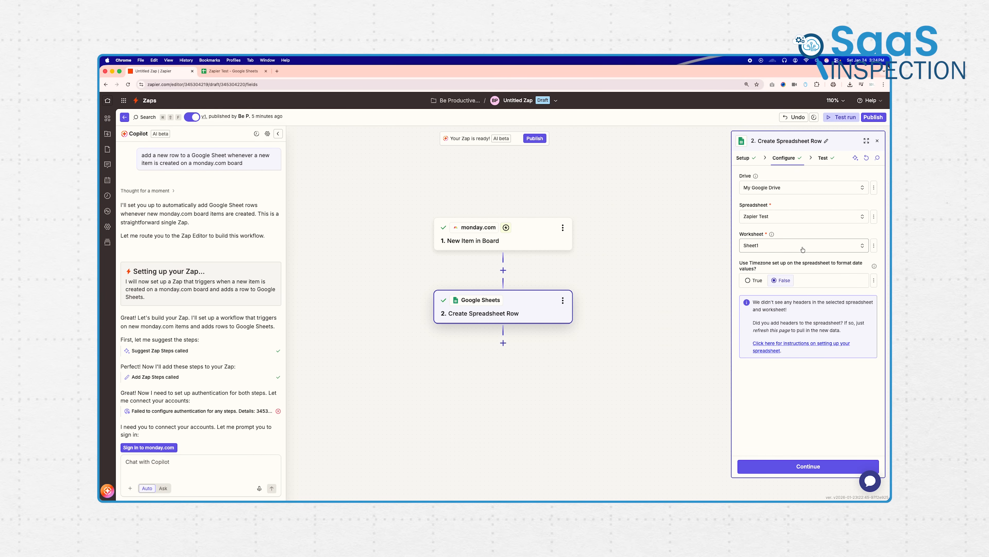
left_click(639, 273)
- Continue to the spreadsheet row step's test and publish the Zap, replacing the existing version
left_click(822, 466)
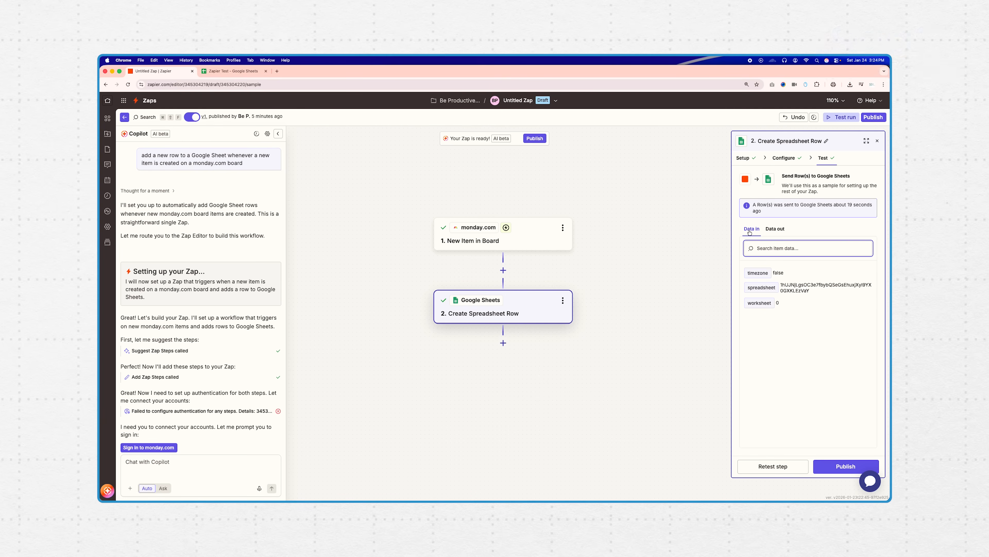
left_click(838, 465)
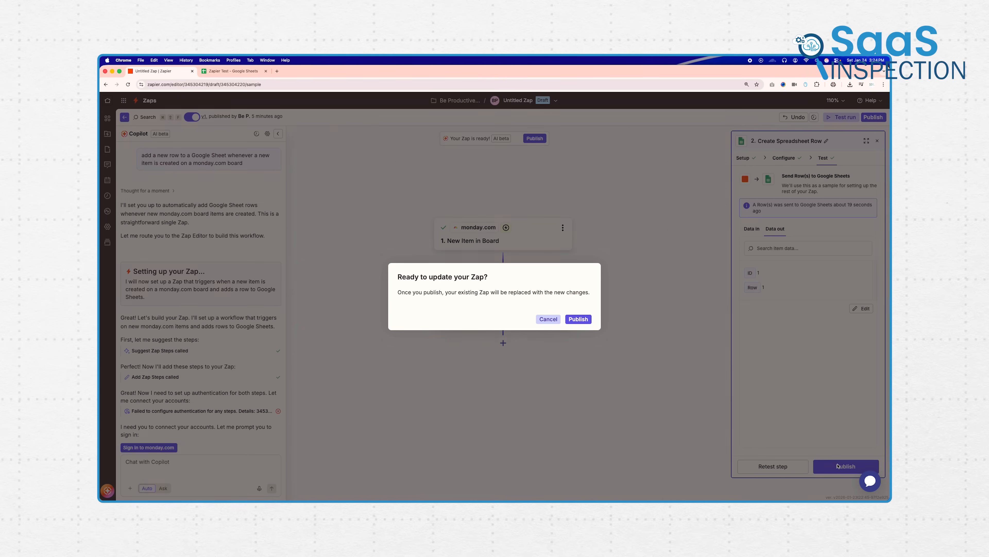
left_click(578, 319)
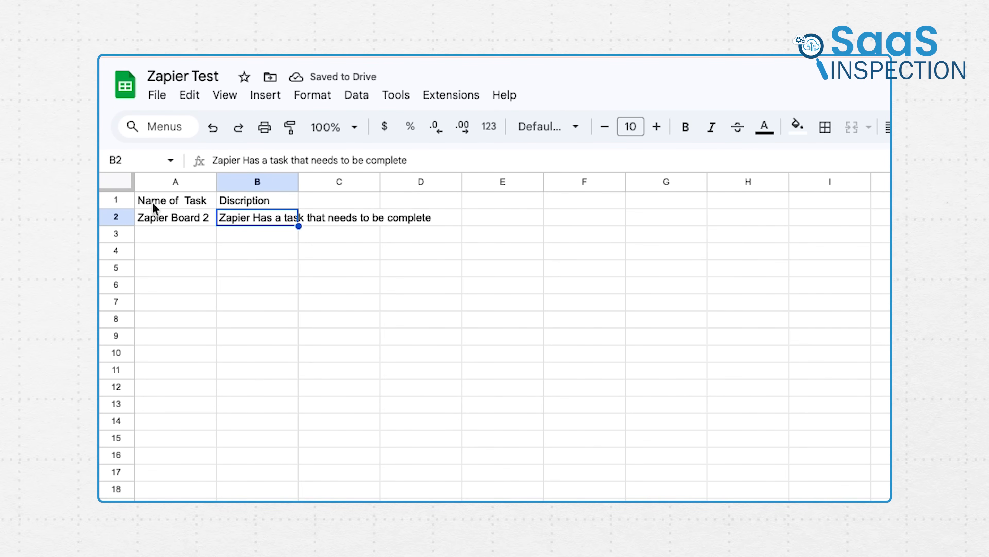
- In Google Sheets, select cells A1:F4 of the Zapier Test spreadsheet to examine the task entries
left_click_drag(549, 250, 167, 198)
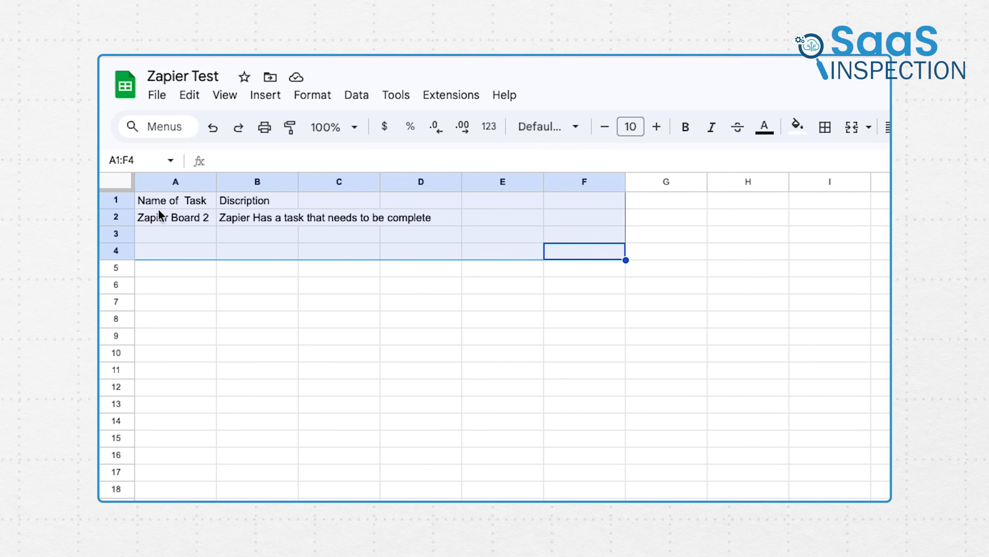